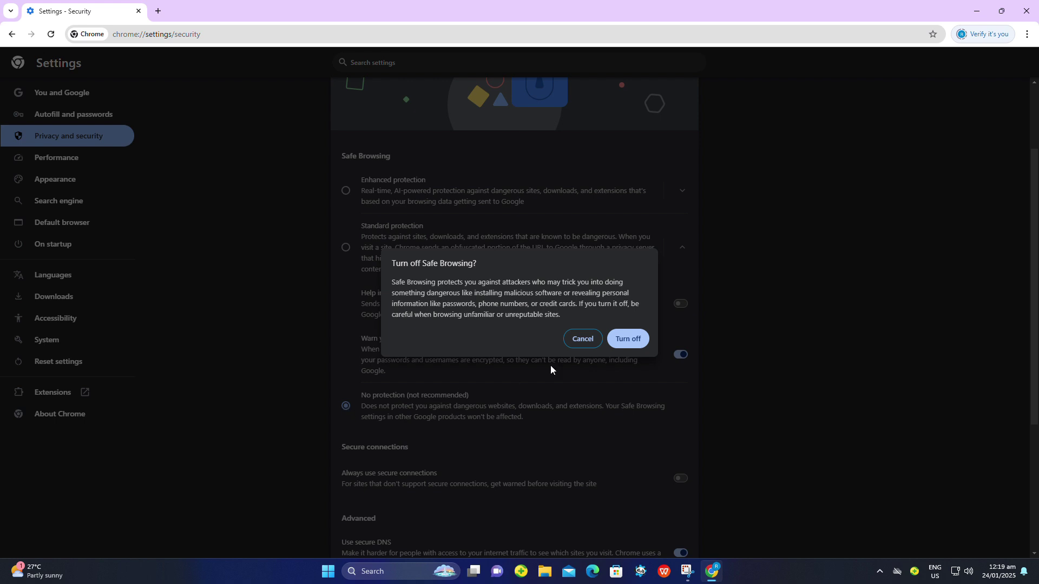
Turn off Chrome's Safe Browsing by confirming the no-protection choice.
left_click(626, 342)
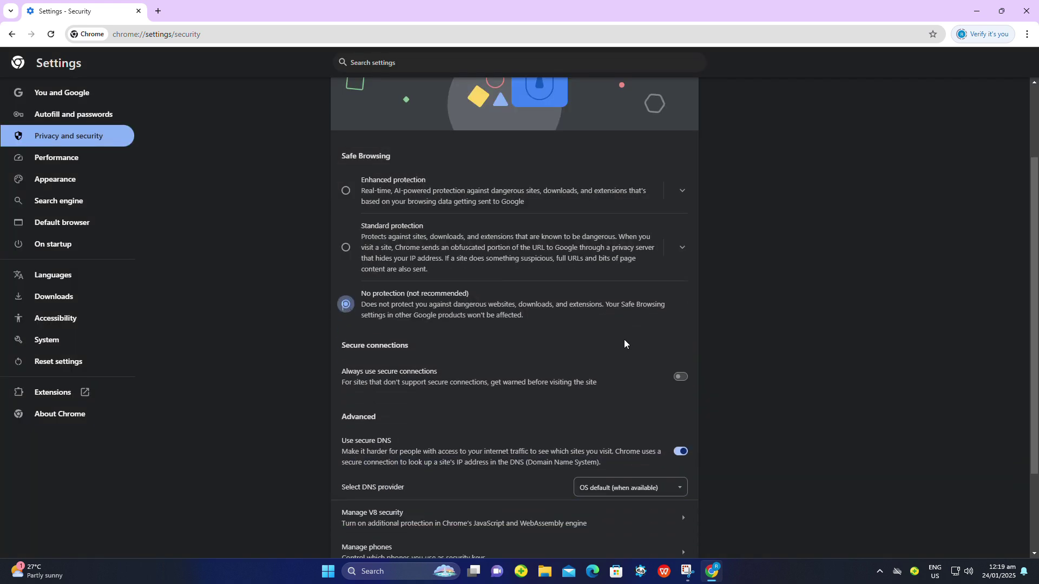
scroll(678, 329, "up", 2)
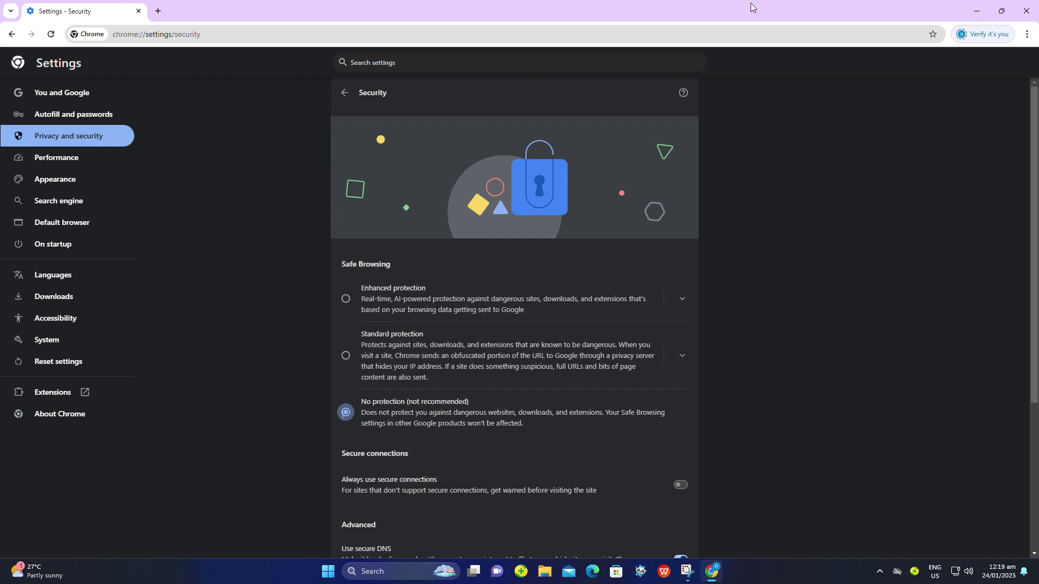
left_click(463, 18)
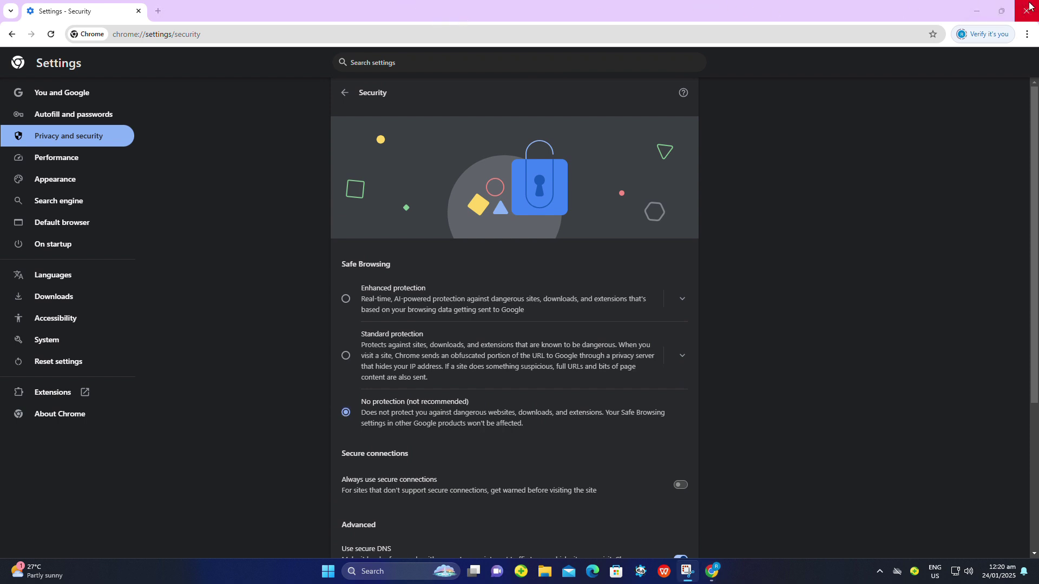
Minimise the browser and open Windows Security from the hidden system tray icons.
left_click(976, 11)
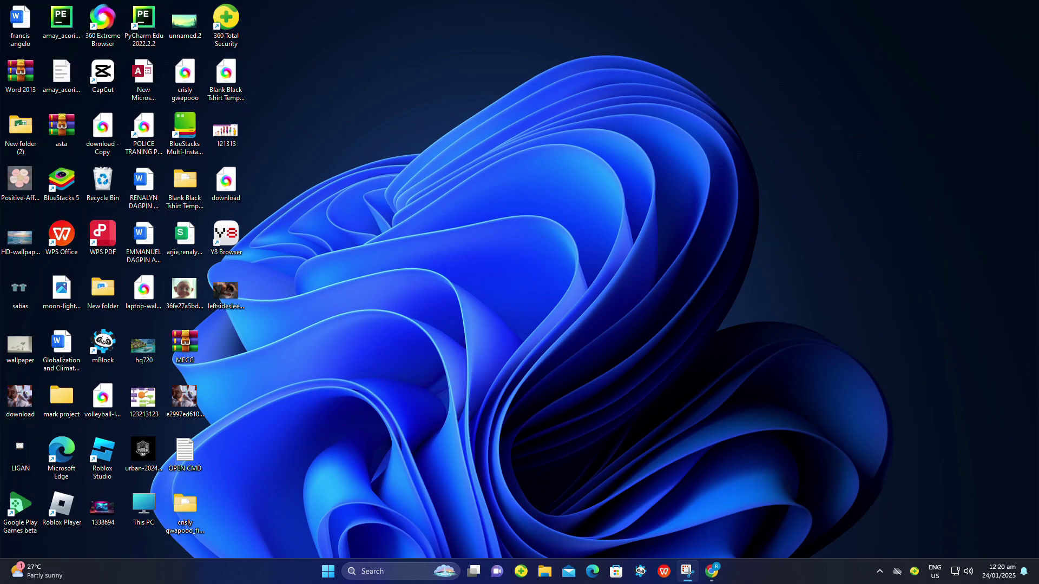
left_click(882, 572)
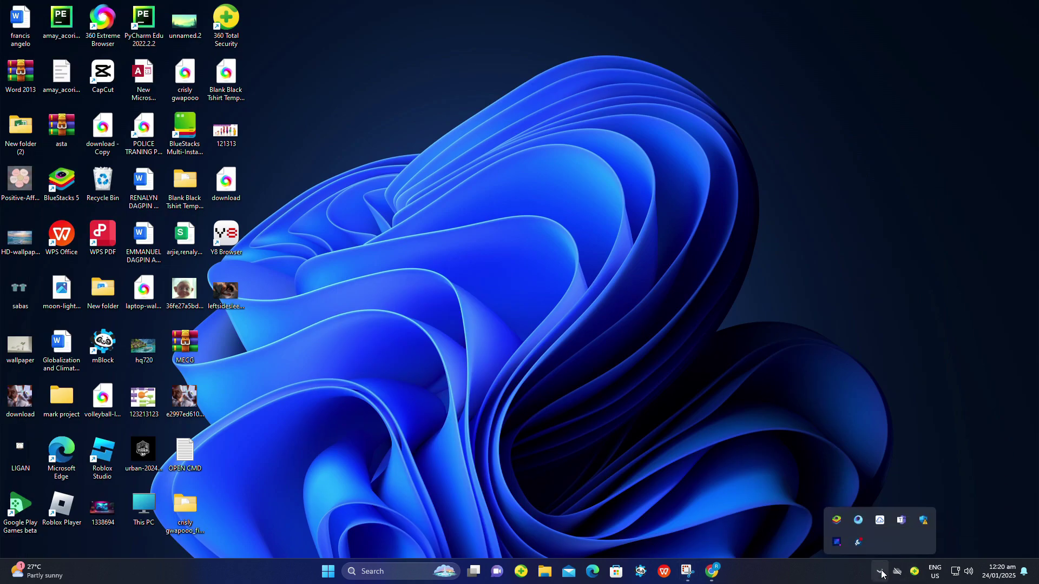
left_click(926, 518)
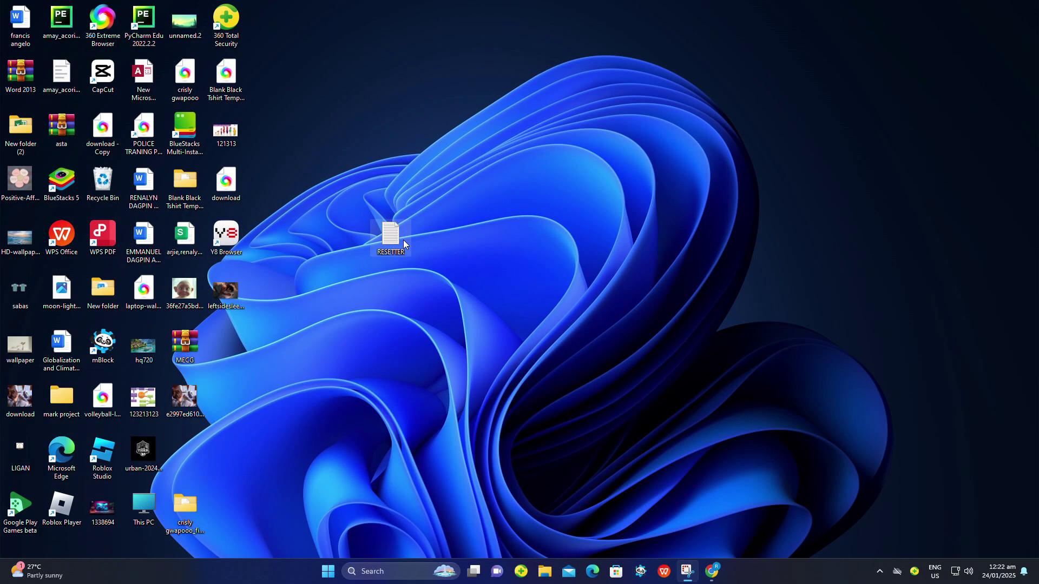
Open the RESETTER text file on the desktop and change its first line to "*Copy and Paste below link on your browser GOODLUCK GUYS.".
double_click(393, 233)
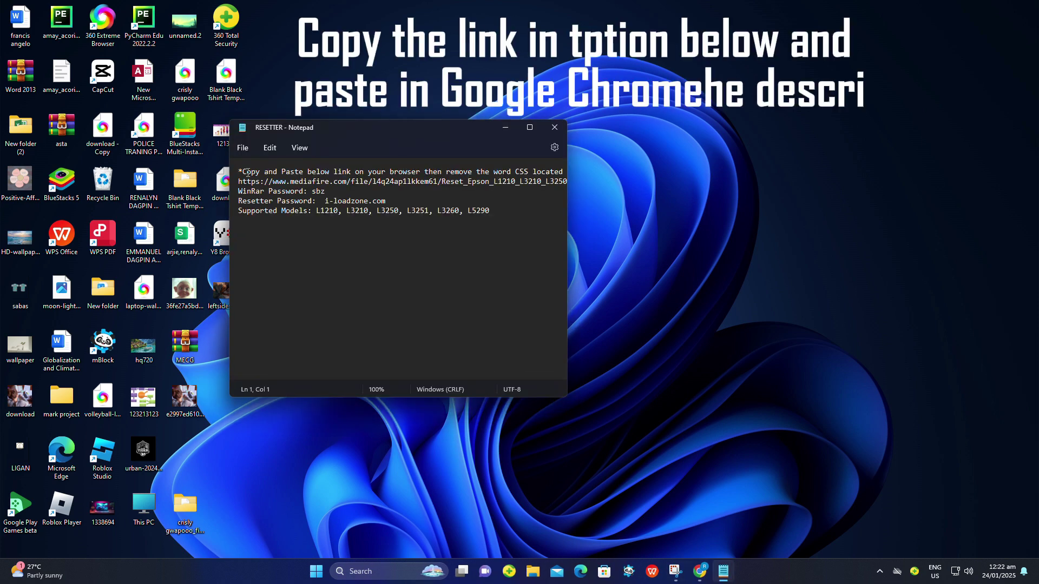
left_click_drag(248, 172, 568, 168)
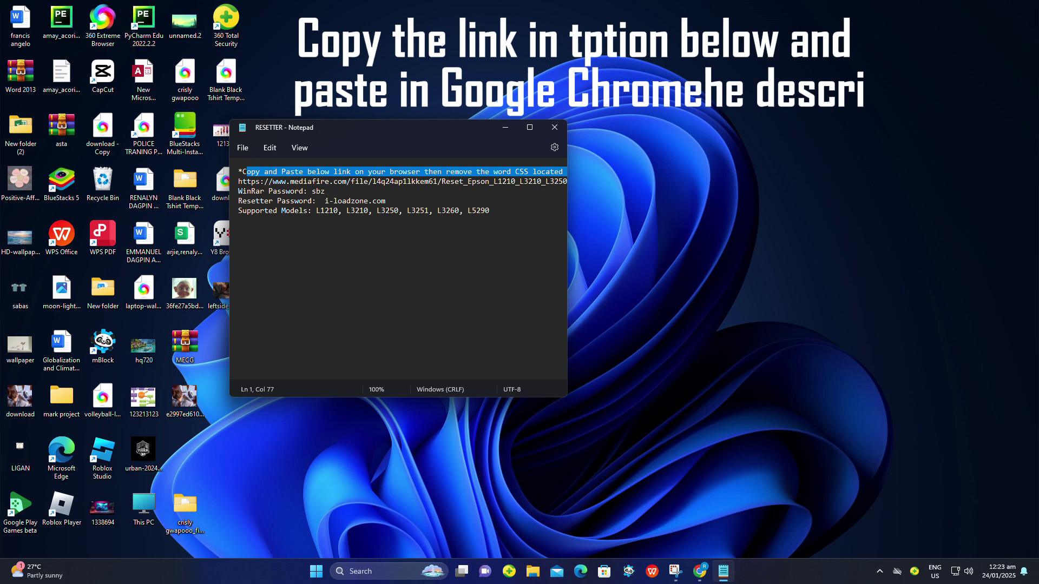
type("opy and Paste below link on your browser GOODLUCK GUYS.")
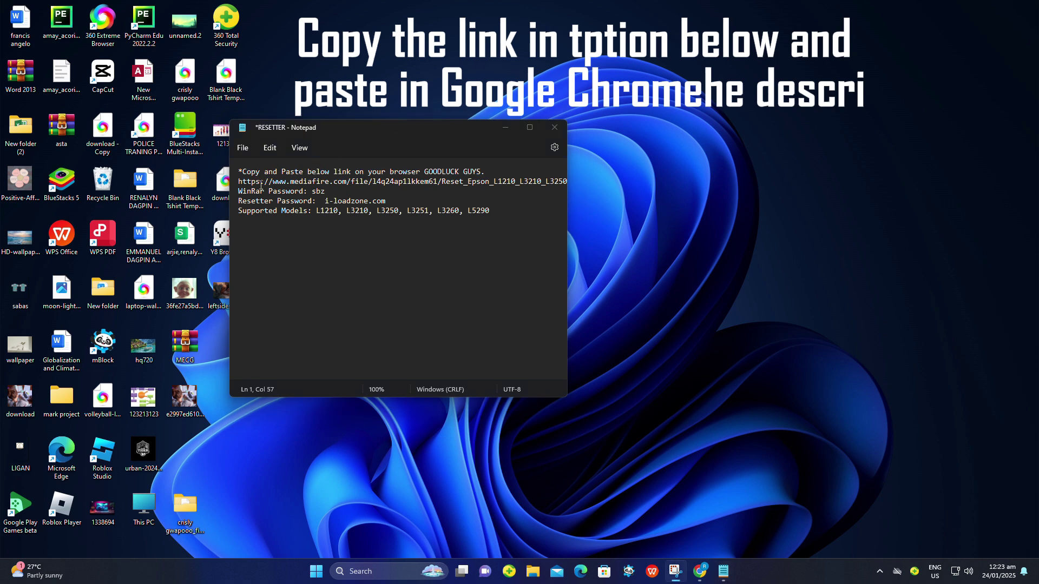
Maximise the note and copy the complete MediaFire link from its second line.
left_click_drag(242, 172, 417, 177)
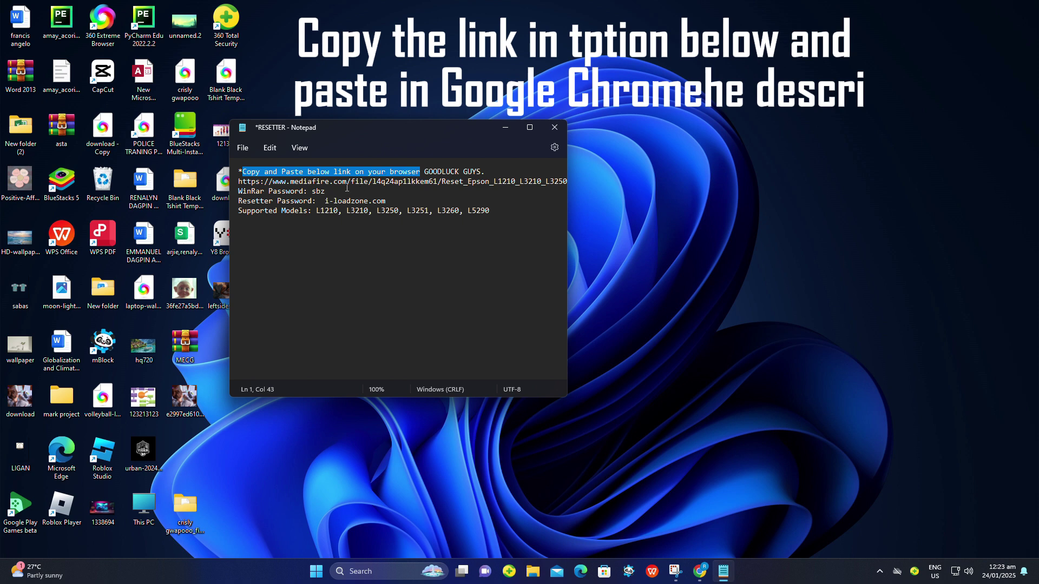
left_click(258, 182)
left_click_drag(239, 183, 479, 188)
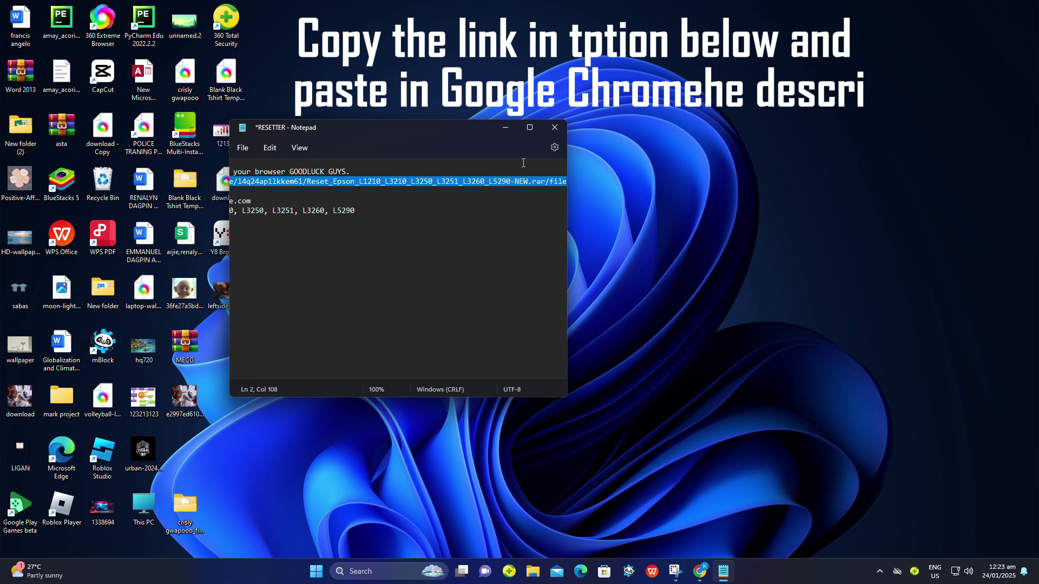
left_click(531, 132)
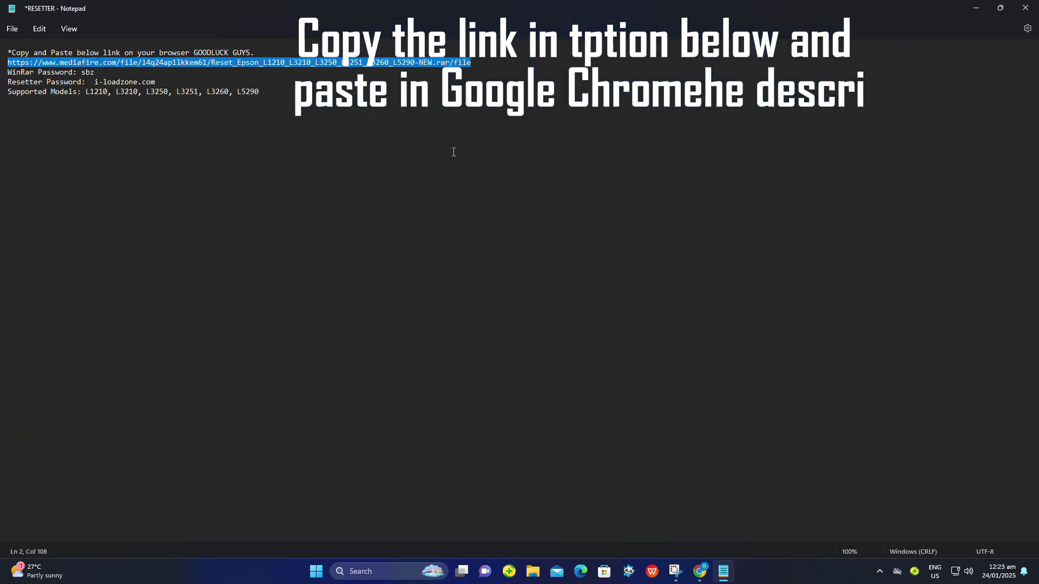
right_click(57, 63)
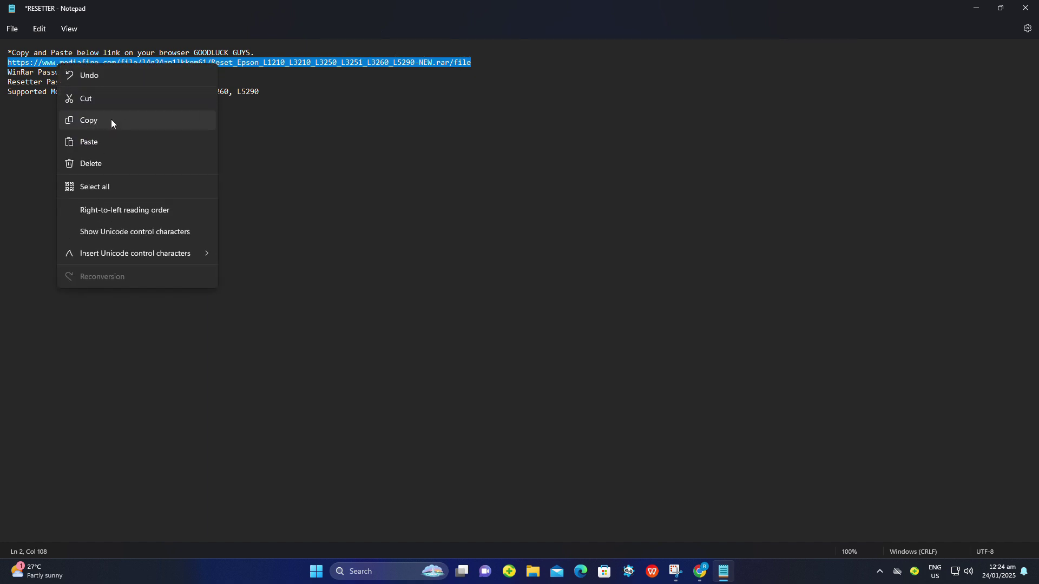
left_click(138, 121)
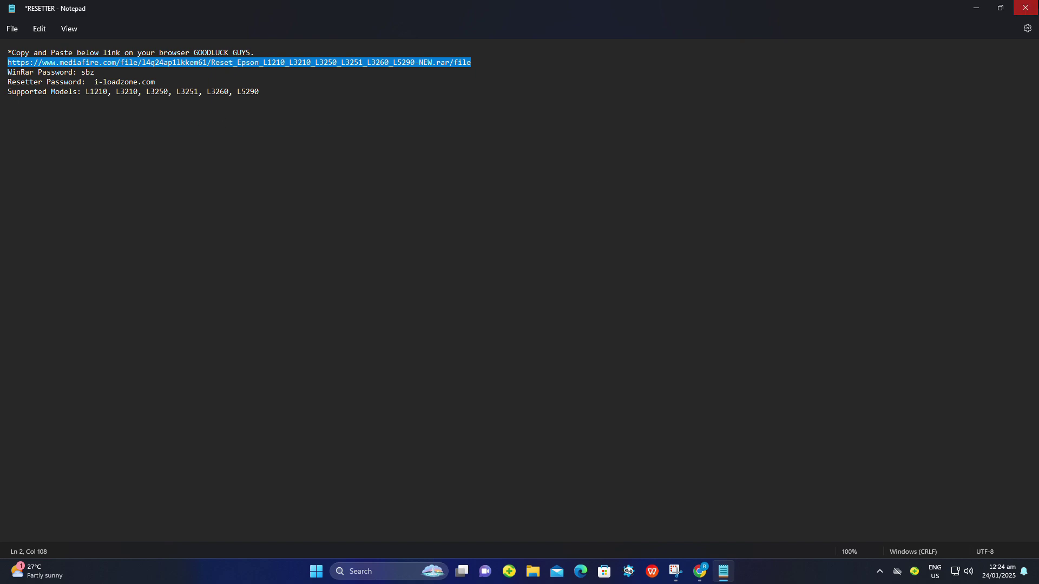
Minimise the note, switch to Chrome and open the copied MediaFire link in a new tab.
left_click(976, 8)
key("ctrl+v")
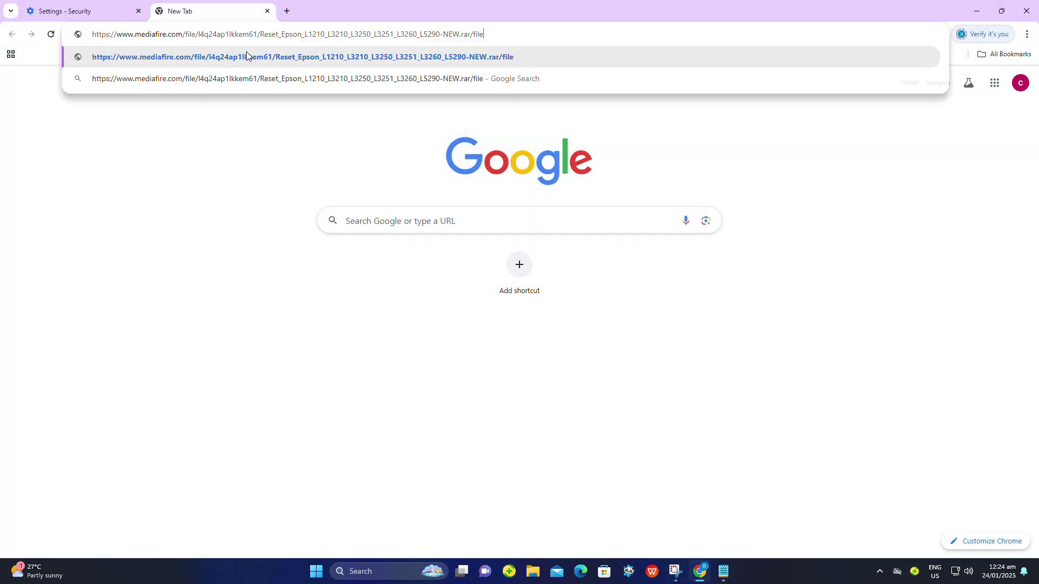
key("Return")
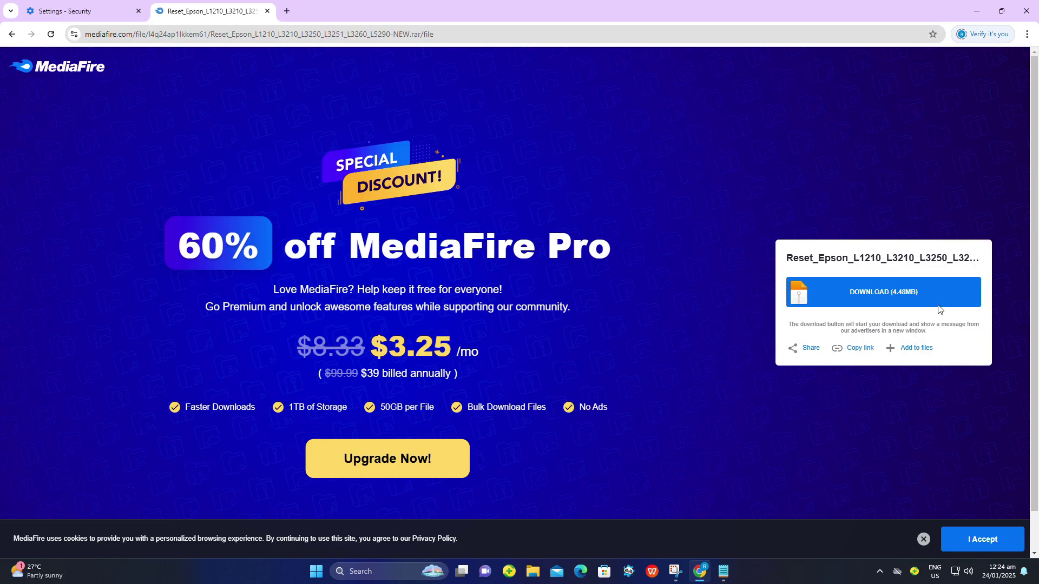
Download the Reset_Epson archive, supplying the archive password for the security scan, and show the file in the Downloads folder.
left_click(889, 299)
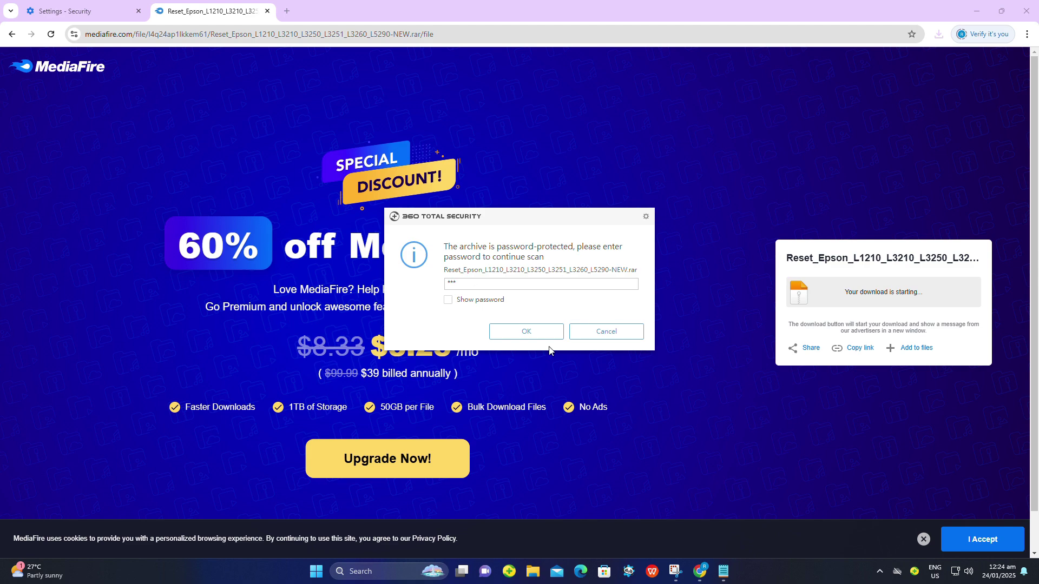
left_click(541, 331)
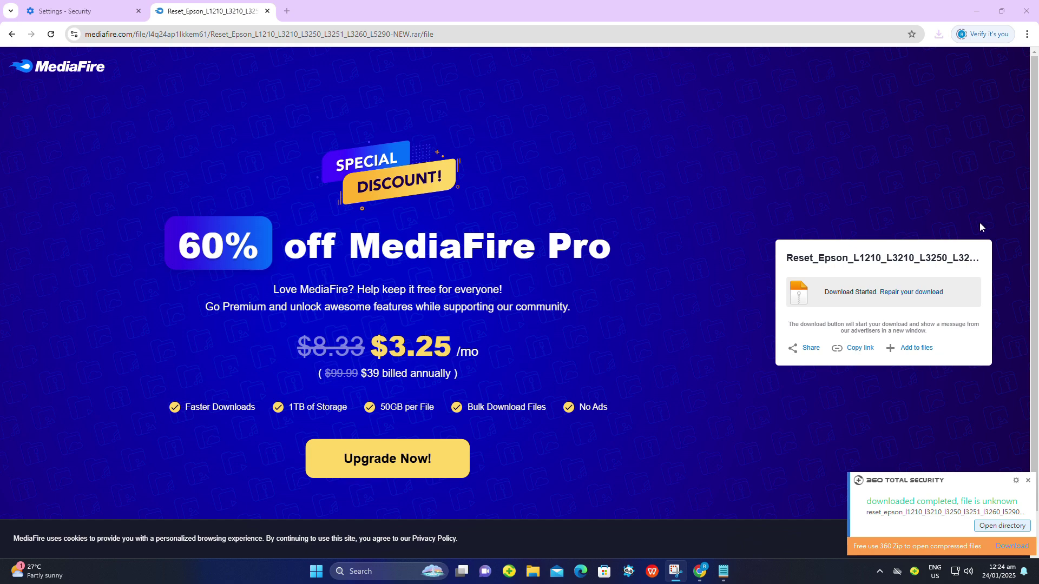
left_click(938, 34)
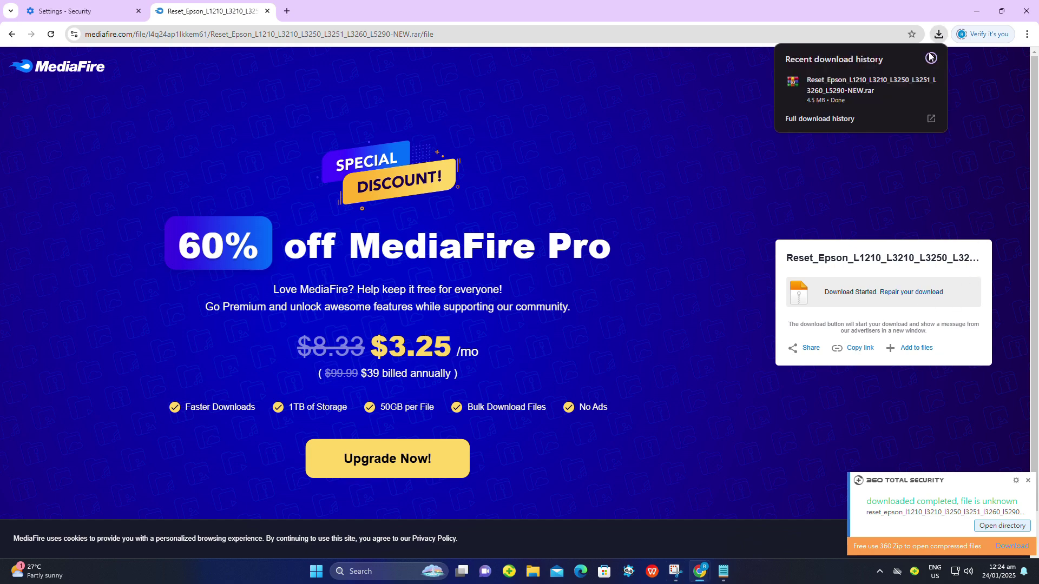
left_click(910, 91)
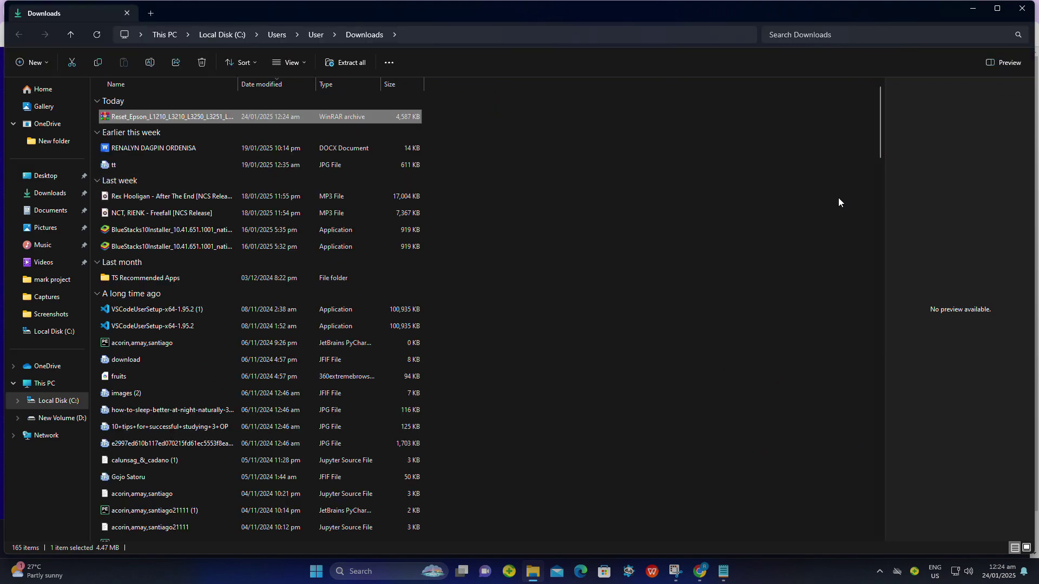
Extract the downloaded archive with WinRAR into a folder of the same name, entering the archive password.
right_click(244, 115)
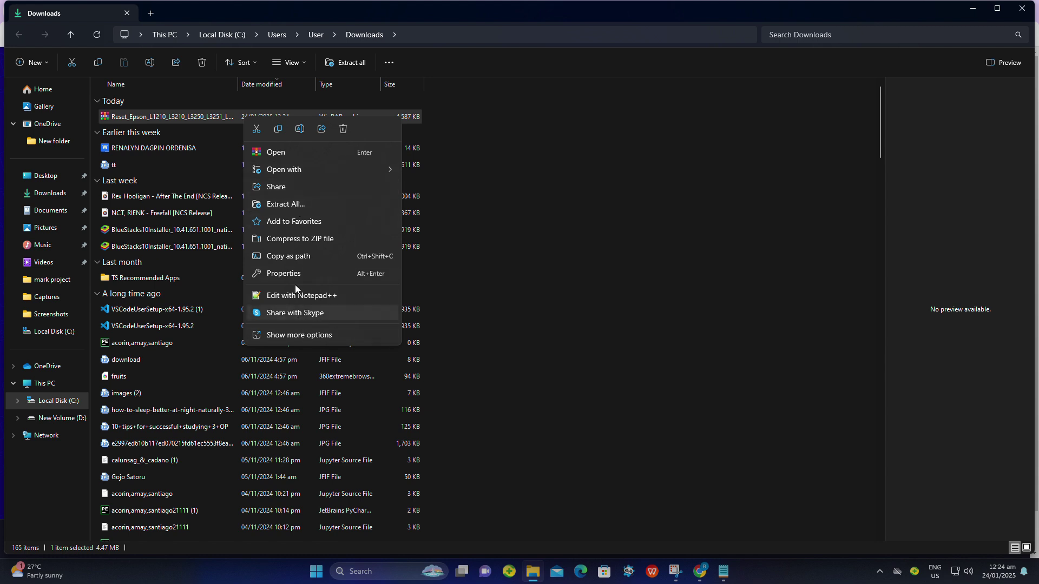
left_click(301, 337)
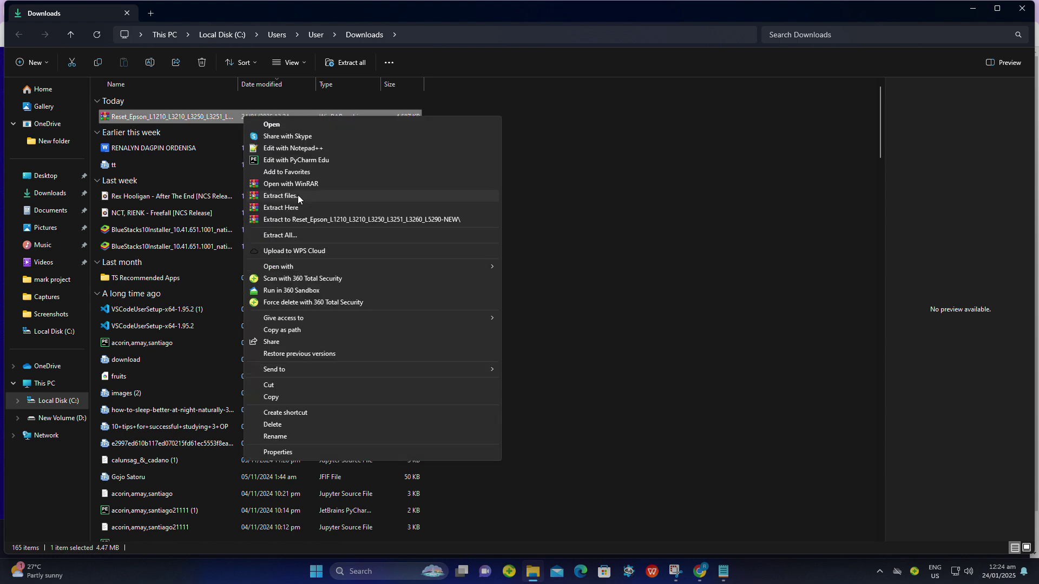
left_click(330, 219)
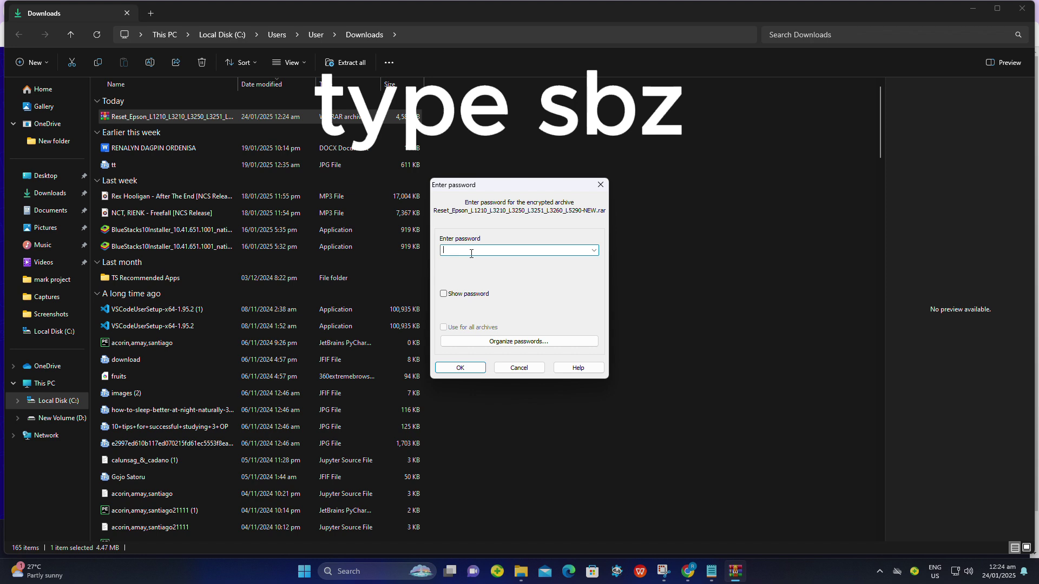
type("s")
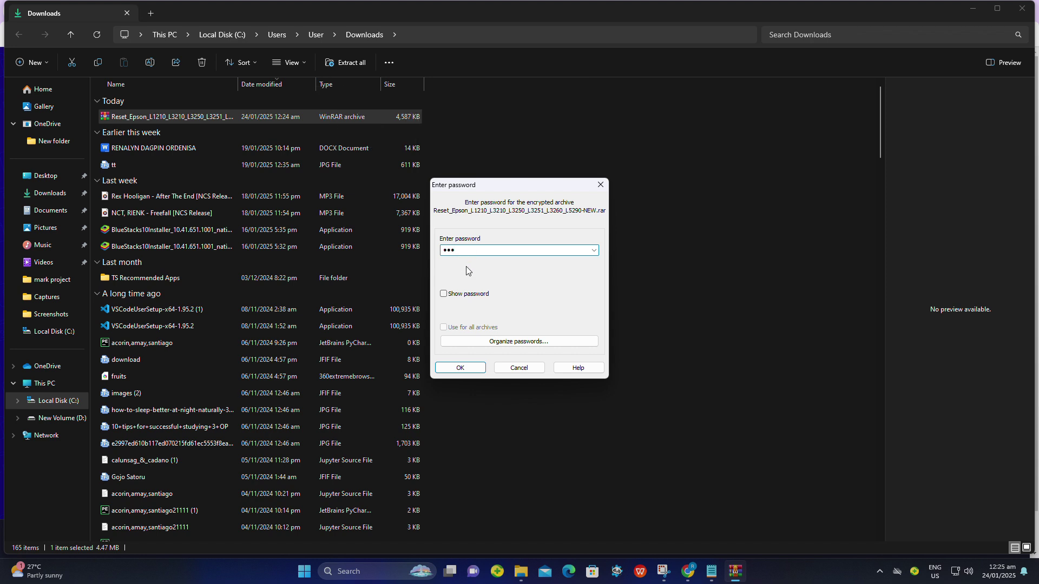
left_click(444, 293)
left_click(476, 249)
key("End")
left_click(460, 368)
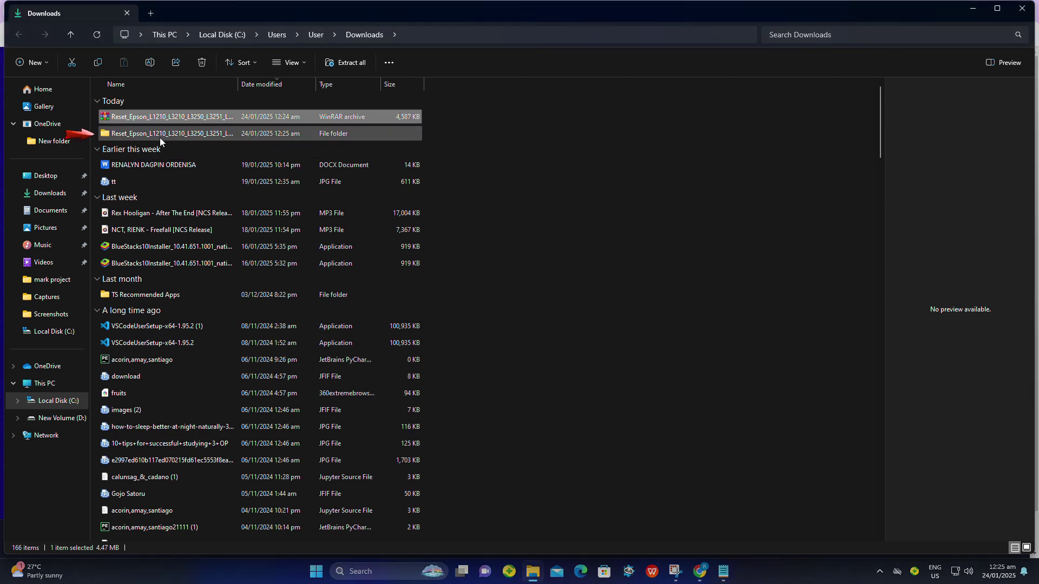
Open the extracted Reset_Epson folder and the Reset_Epson_L1210_L3210_L3250_L3251_L3260_L5290 folder inside it.
left_click(206, 136)
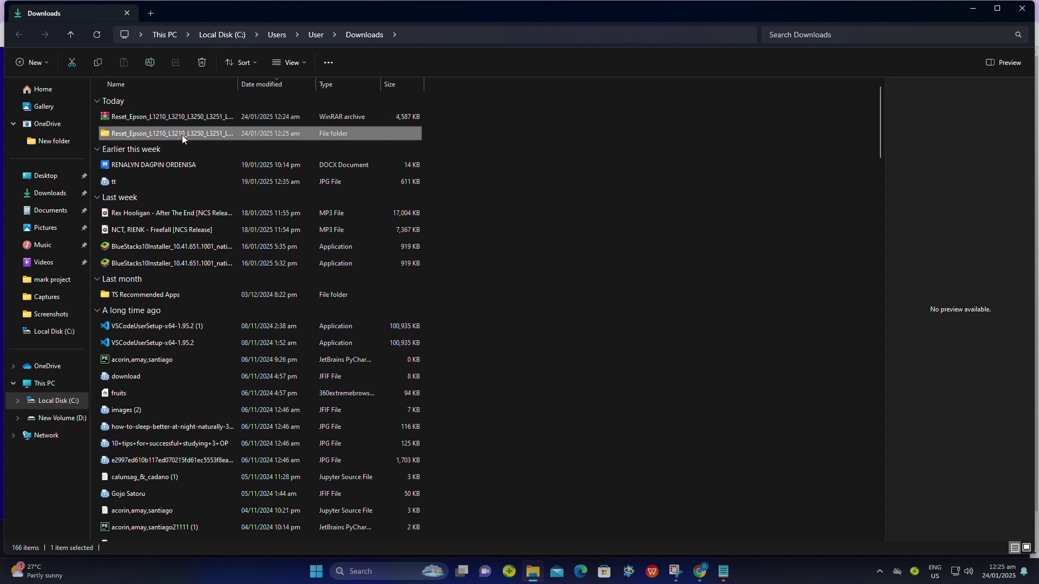
double_click(182, 134)
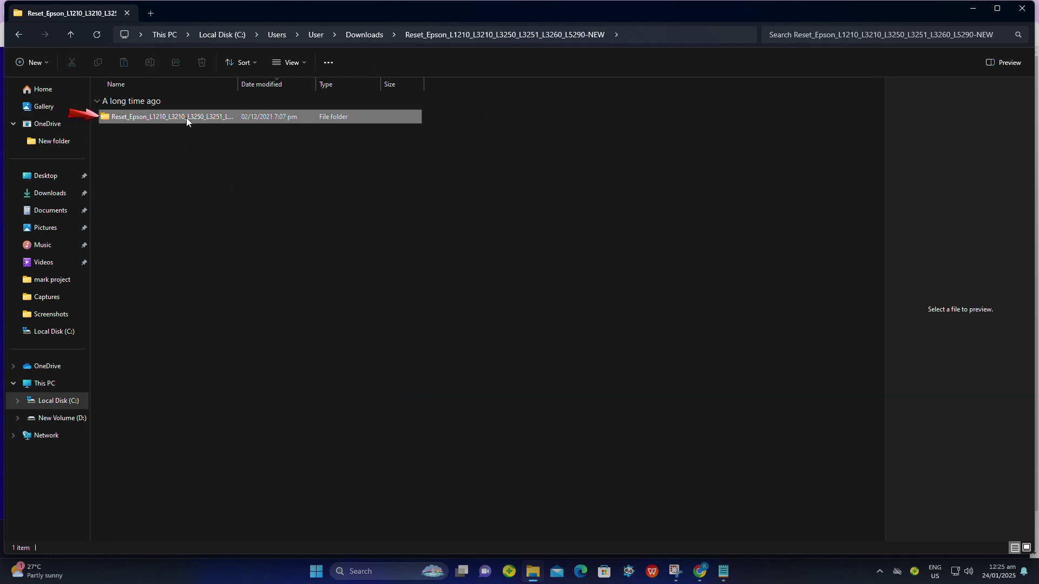
left_click(186, 118)
left_click(193, 117)
double_click(293, 117)
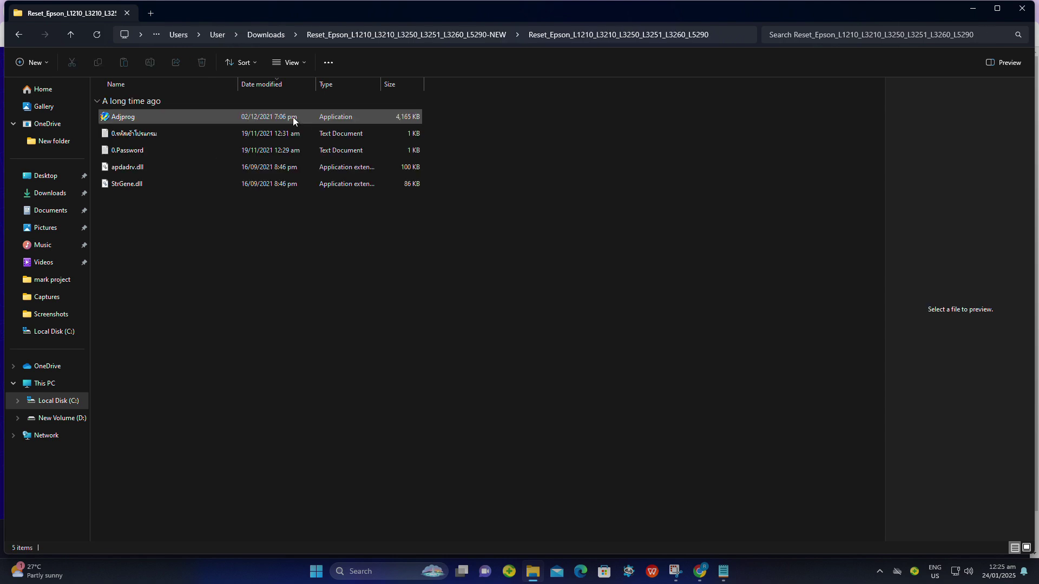
Run the Adjprog application as administrator.
left_click(157, 119)
right_click(157, 123)
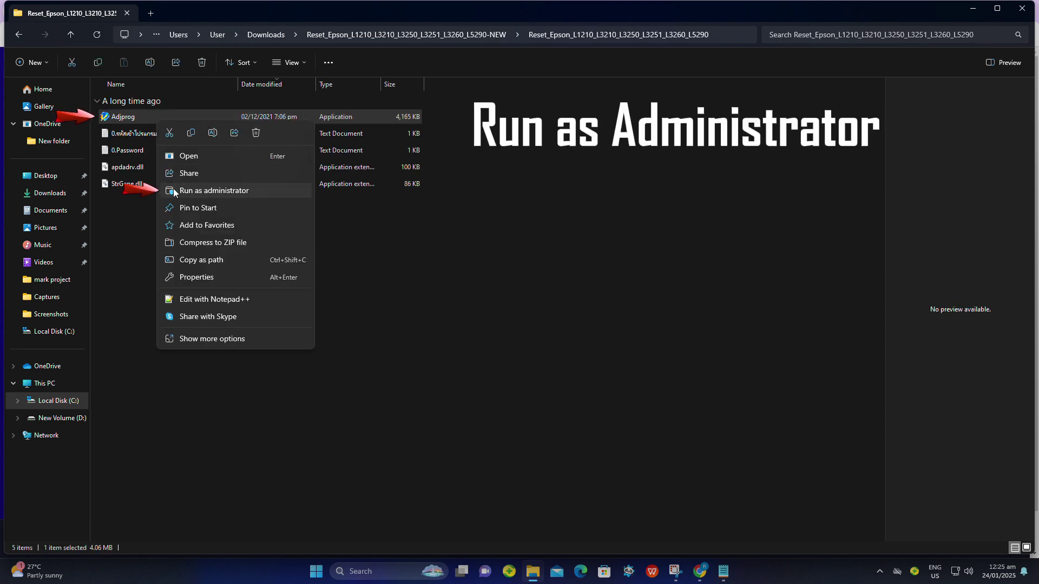
left_click(224, 191)
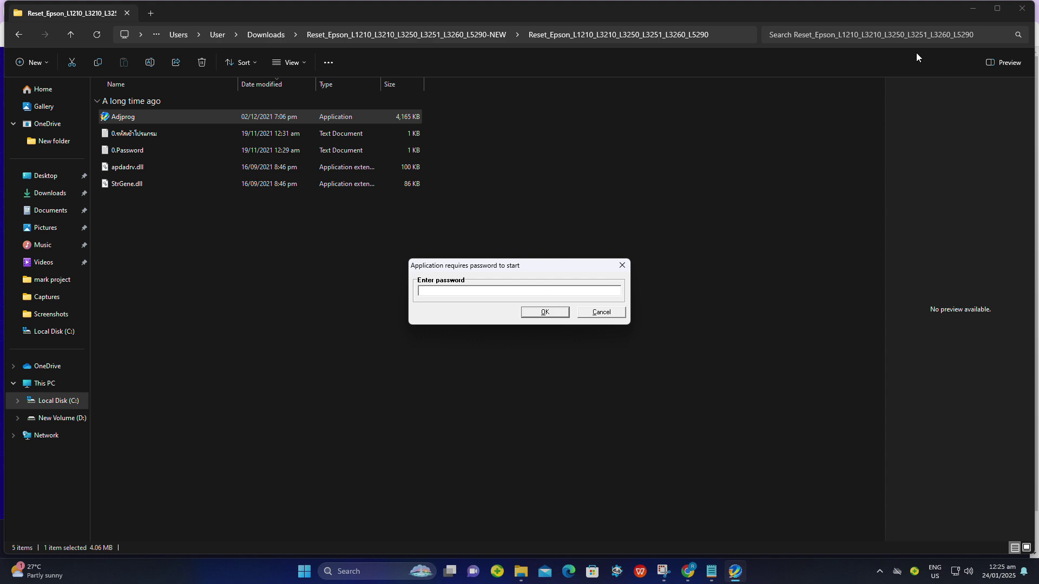
Minimise File Explorer, the MediaFire browser window and the blank pop-up window to reach the desktop.
left_click(972, 10)
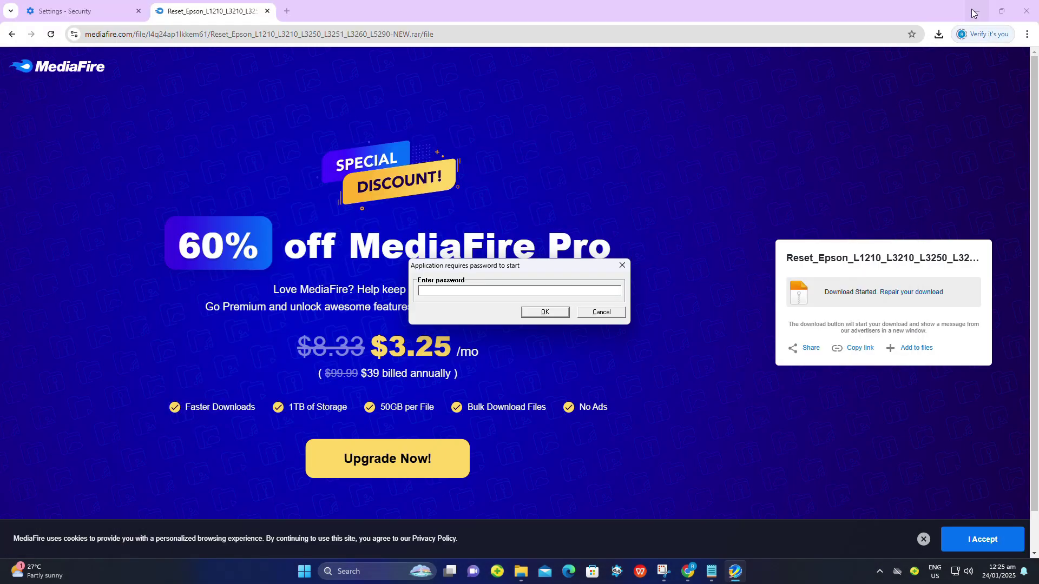
left_click(972, 9)
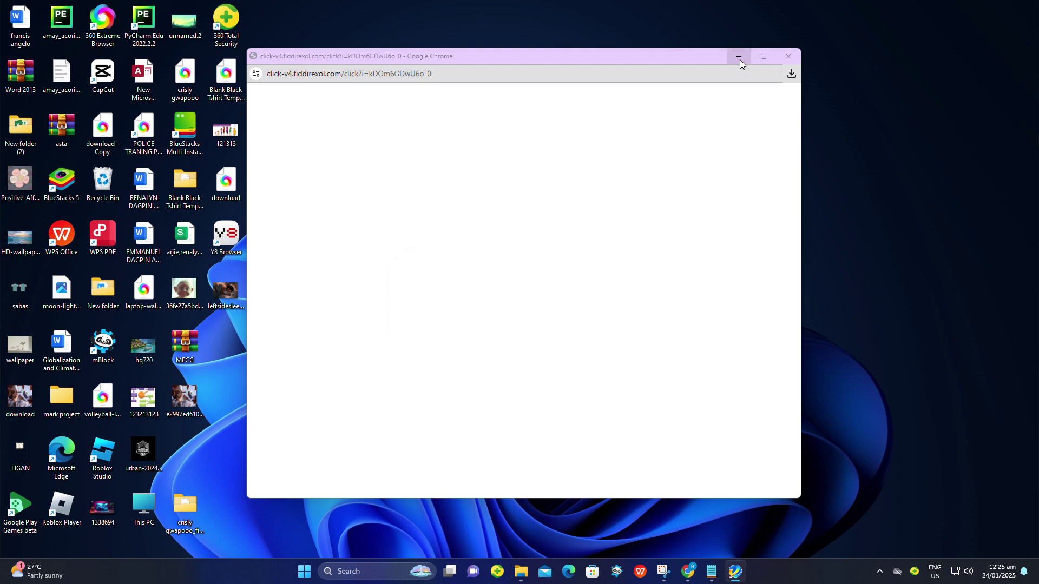
left_click(739, 57)
Open the RESETTER note on the desktop, copy the resetter password from it and minimise the note.
double_click(382, 247)
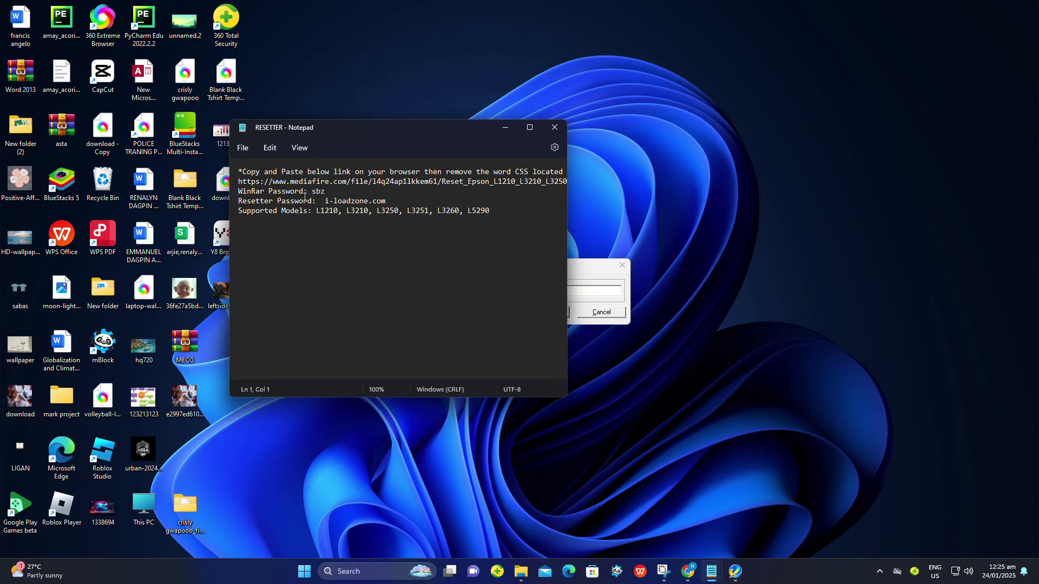
left_click_drag(386, 201, 340, 202)
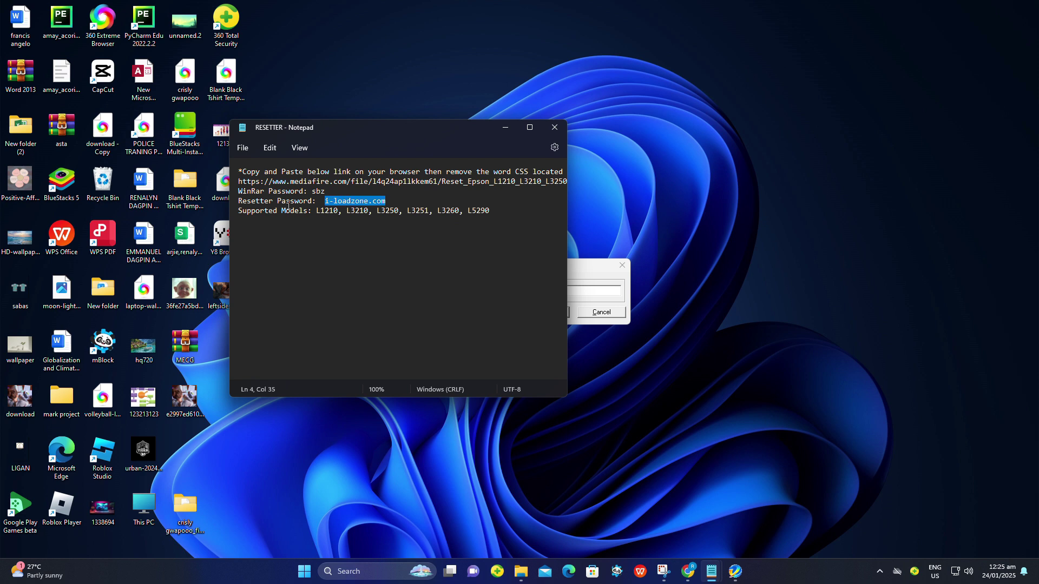
right_click(355, 202)
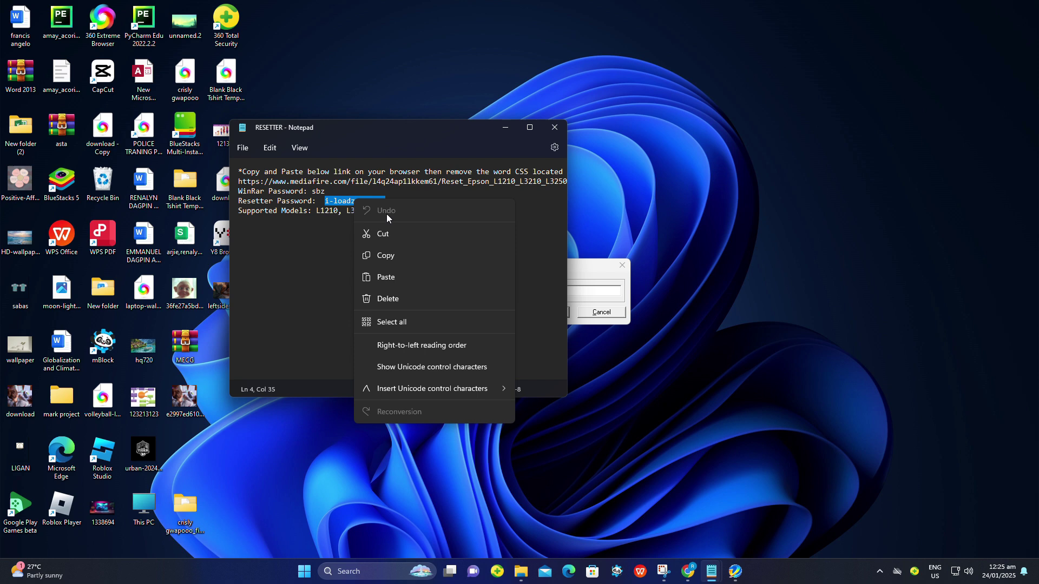
left_click(382, 255)
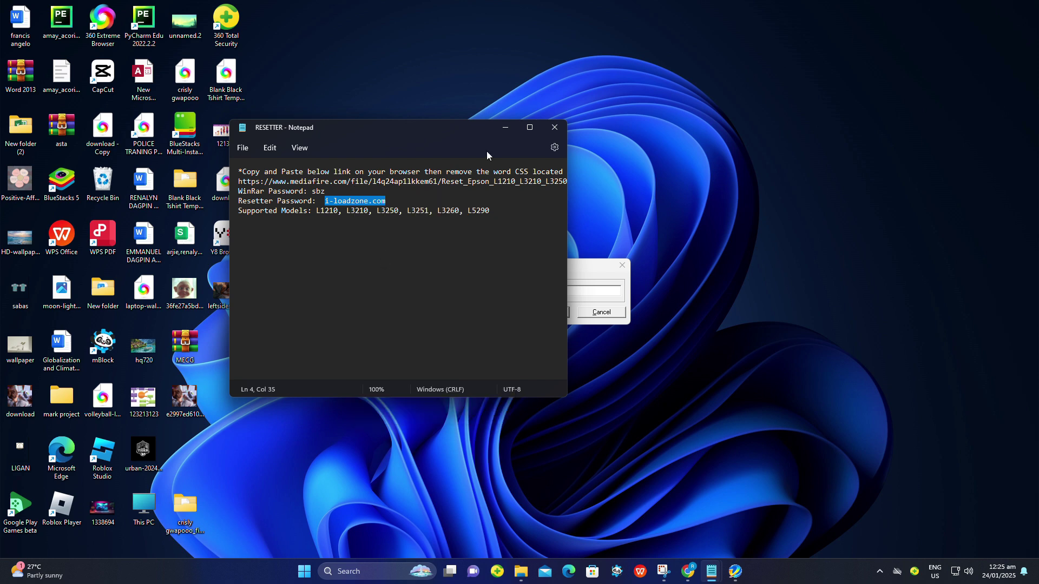
left_click(506, 128)
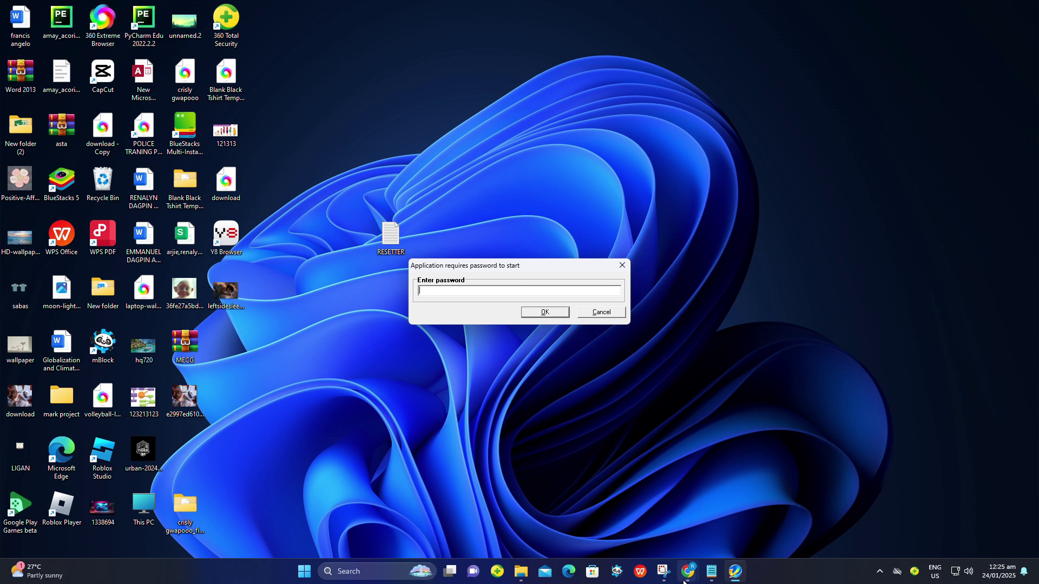
Paste the copied resetter password into the Adjprog start-up password prompt and confirm it.
left_click(527, 581)
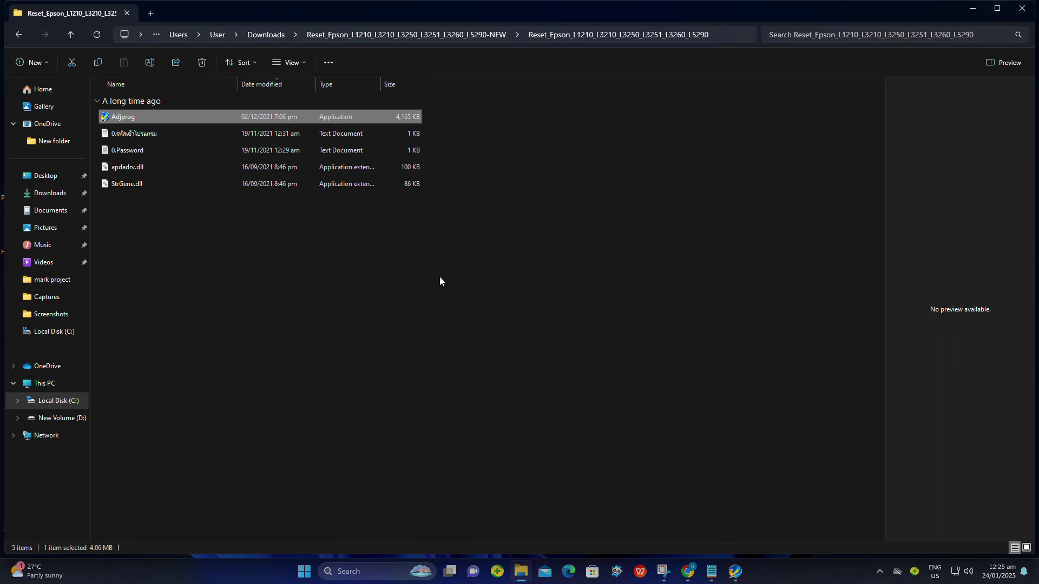
left_click(731, 581)
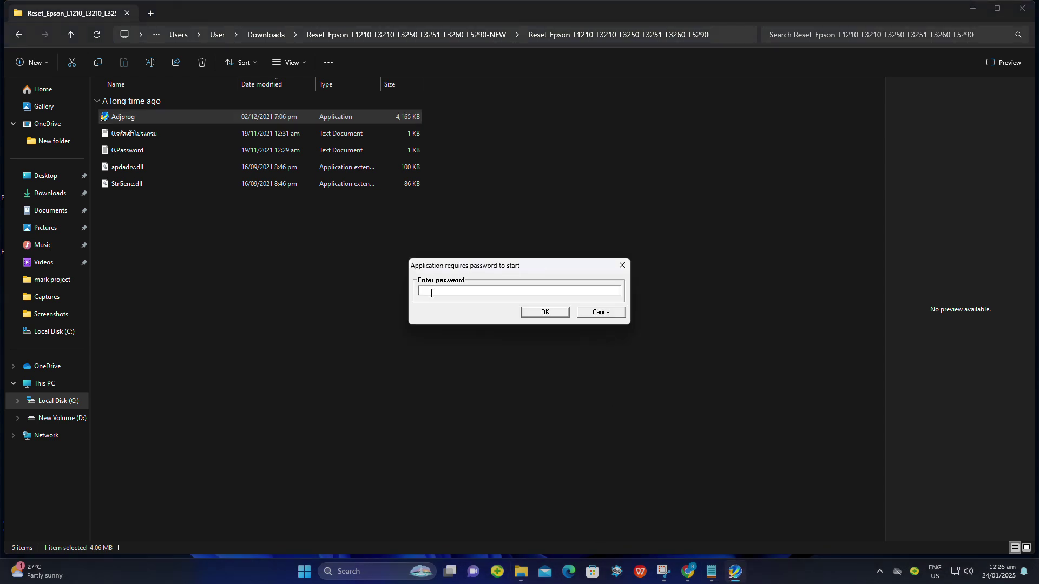
key("ctrl+v")
left_click_drag(459, 290, 418, 297)
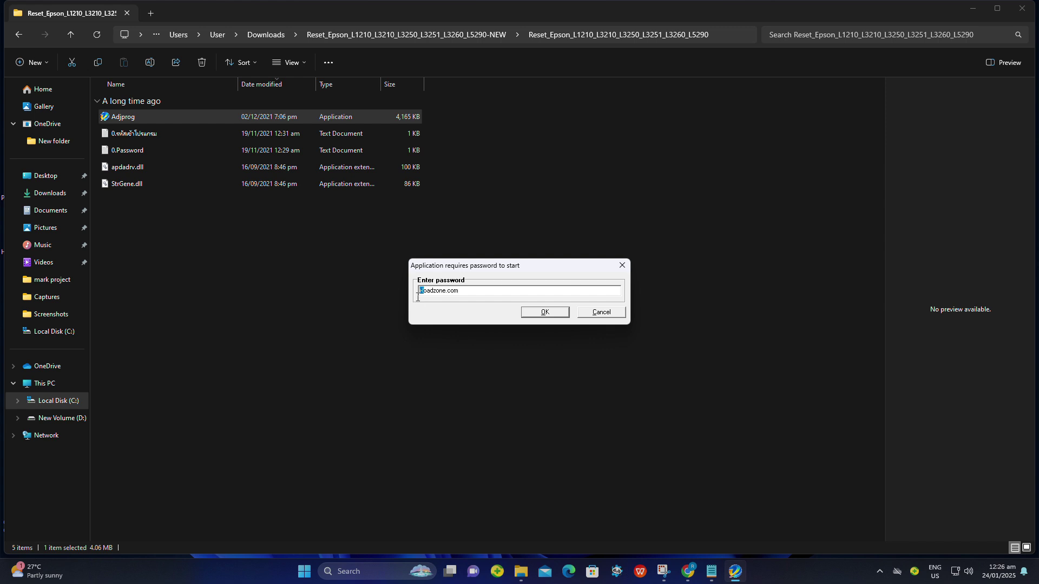
left_click(556, 314)
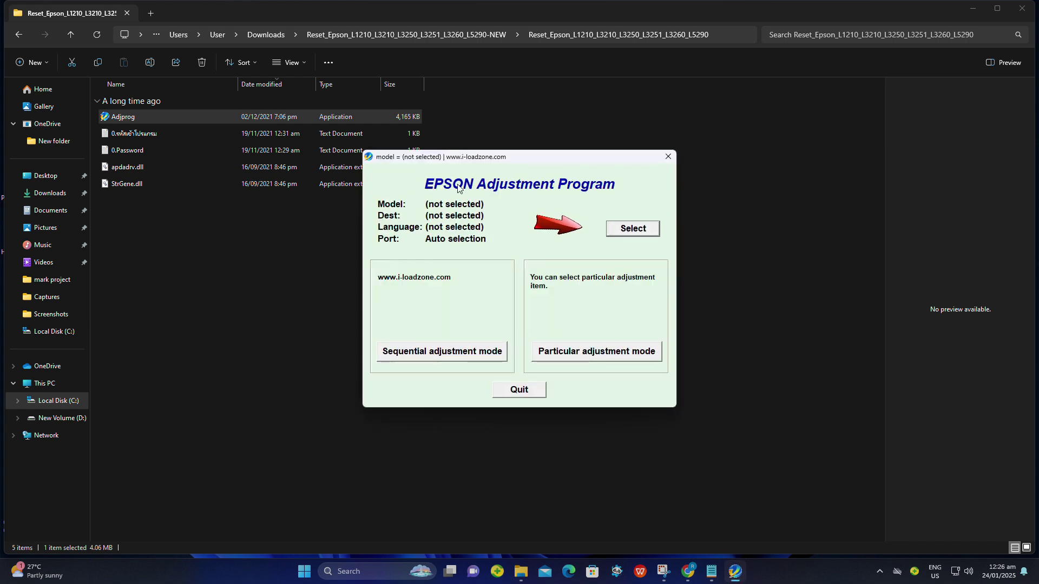
Set the printer model to L3210 with the port on Auto selection and confirm the selection.
left_click(633, 229)
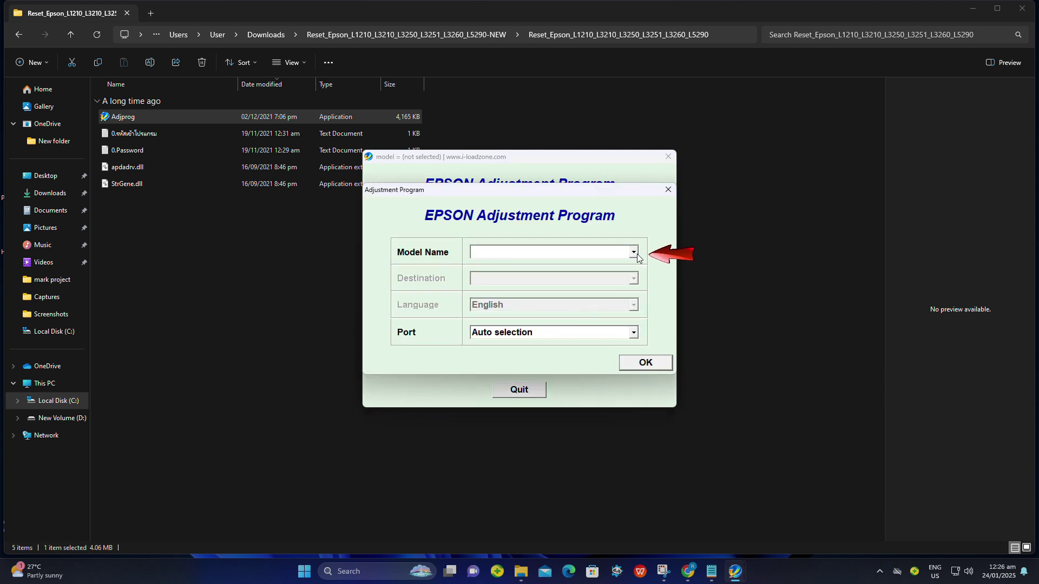
left_click(633, 252)
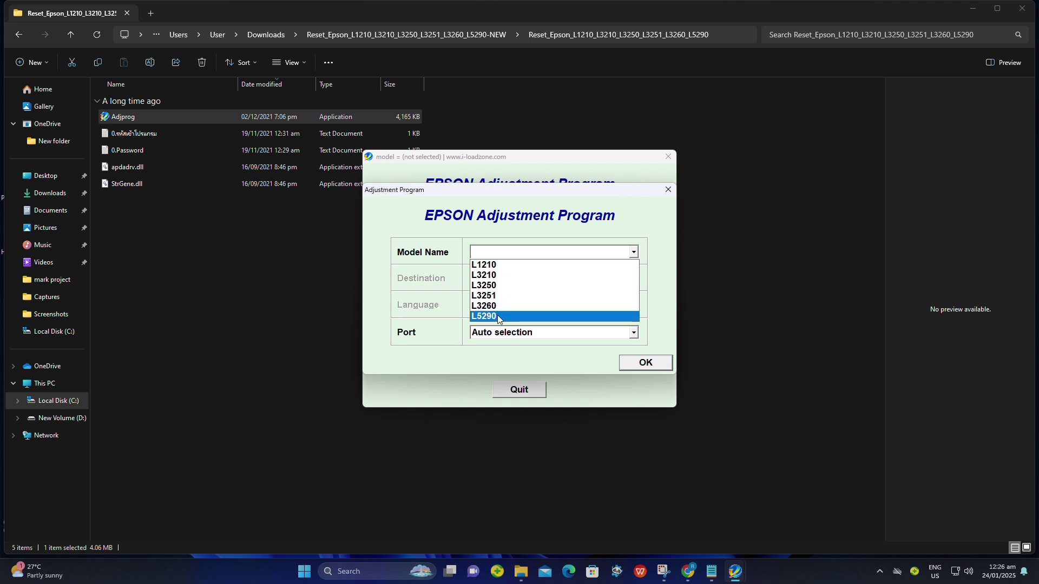
left_click(498, 276)
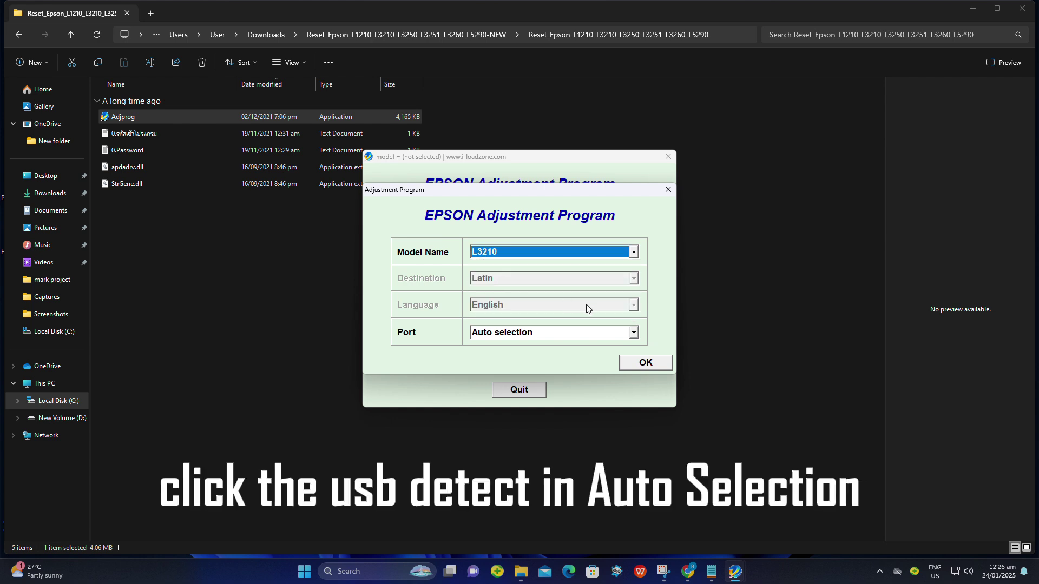
left_click(579, 332)
left_click(577, 346)
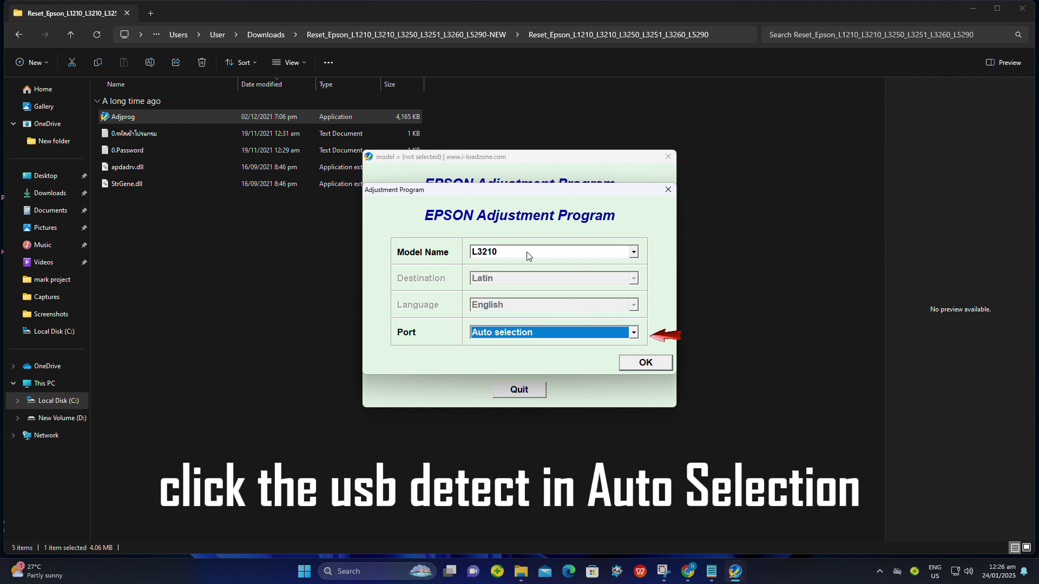
left_click(627, 365)
left_click(644, 364)
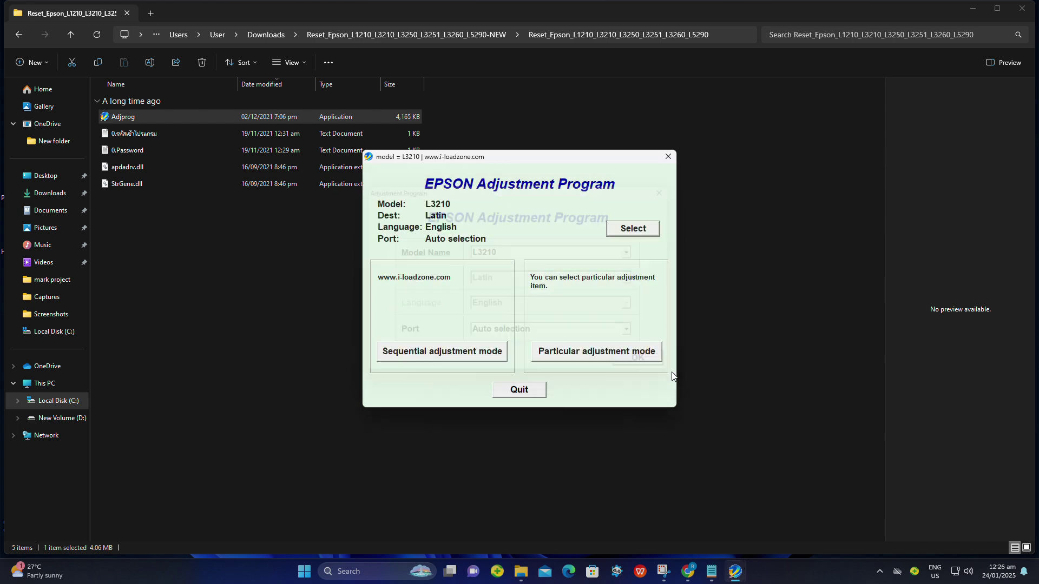
Enter Particular adjustment mode and open the Waste ink pad counter maintenance item.
left_click(612, 352)
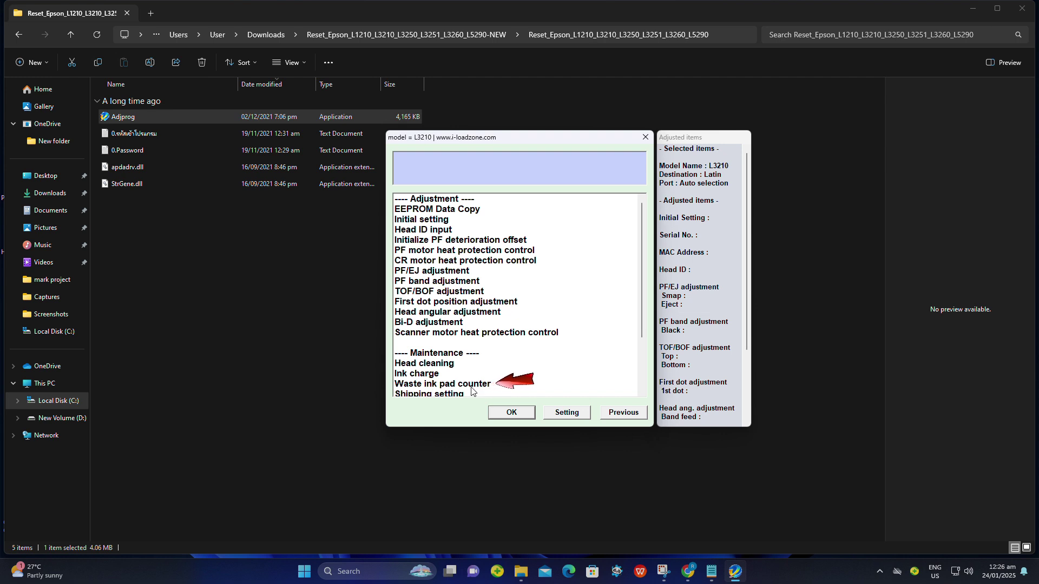
left_click(471, 385)
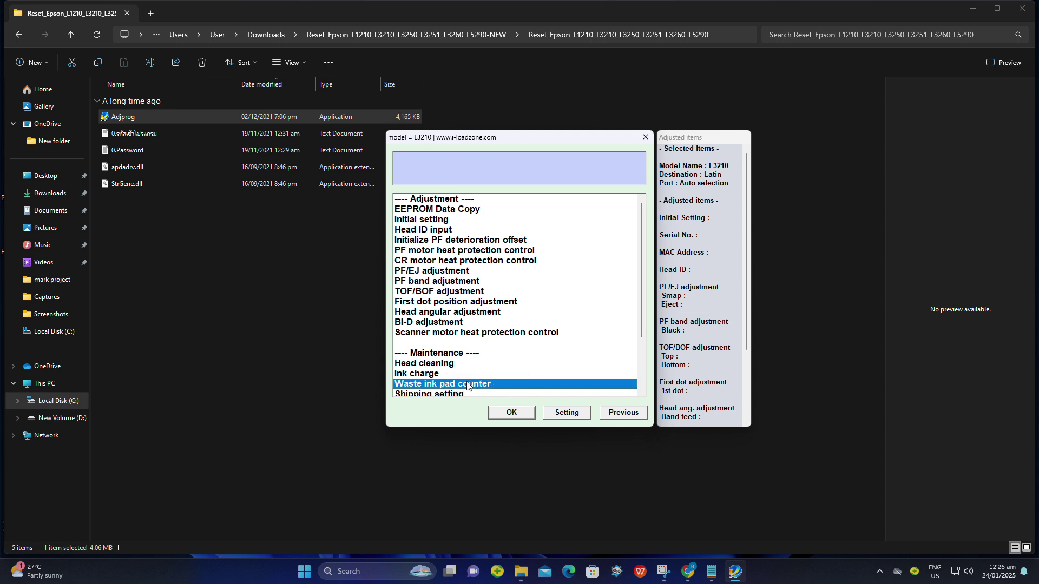
left_click(513, 413)
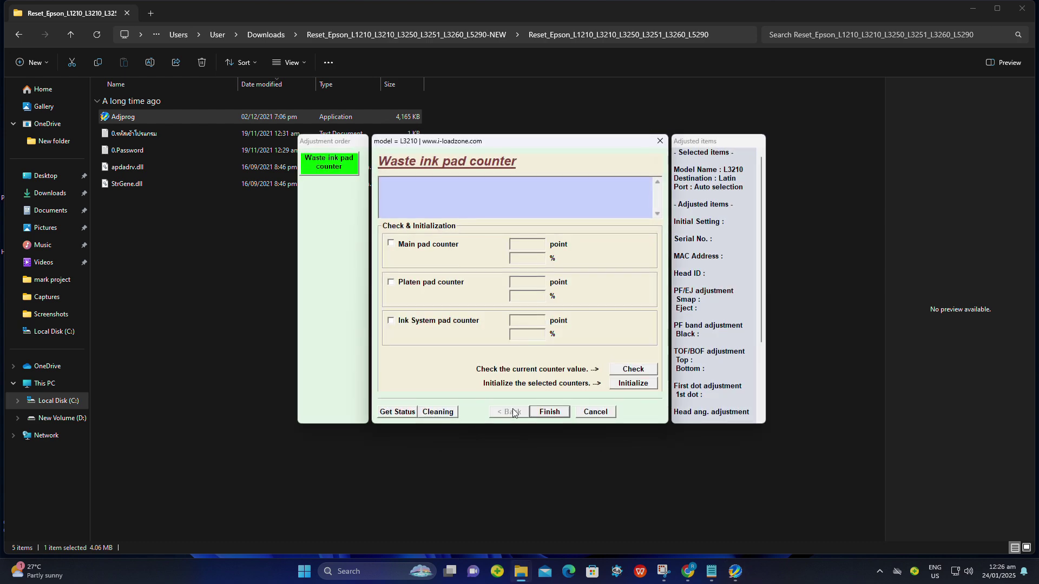
Initialize the Main pad counter and confirm the initialization.
left_click(390, 243)
left_click(631, 389)
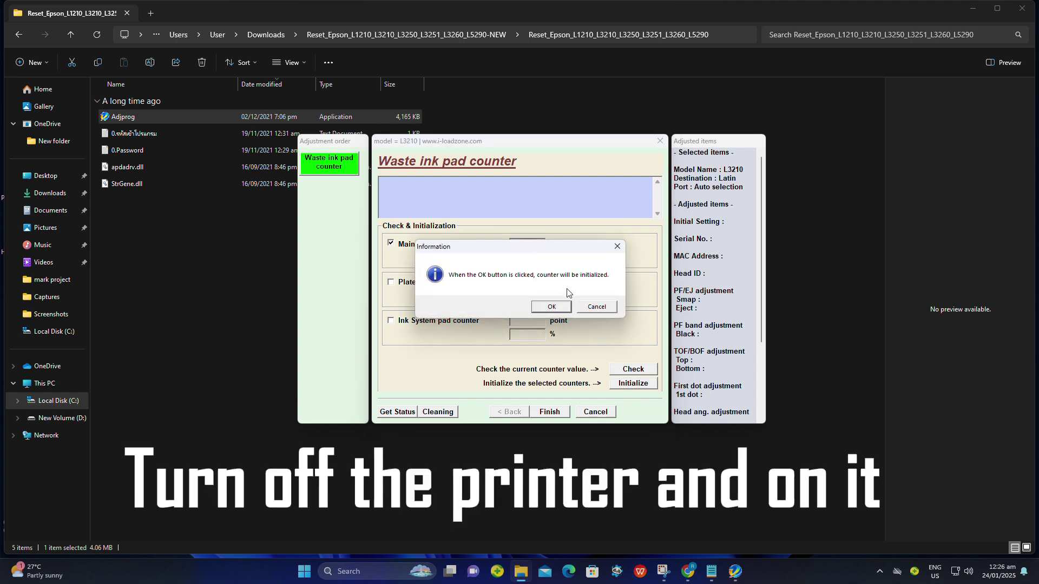
left_click(551, 307)
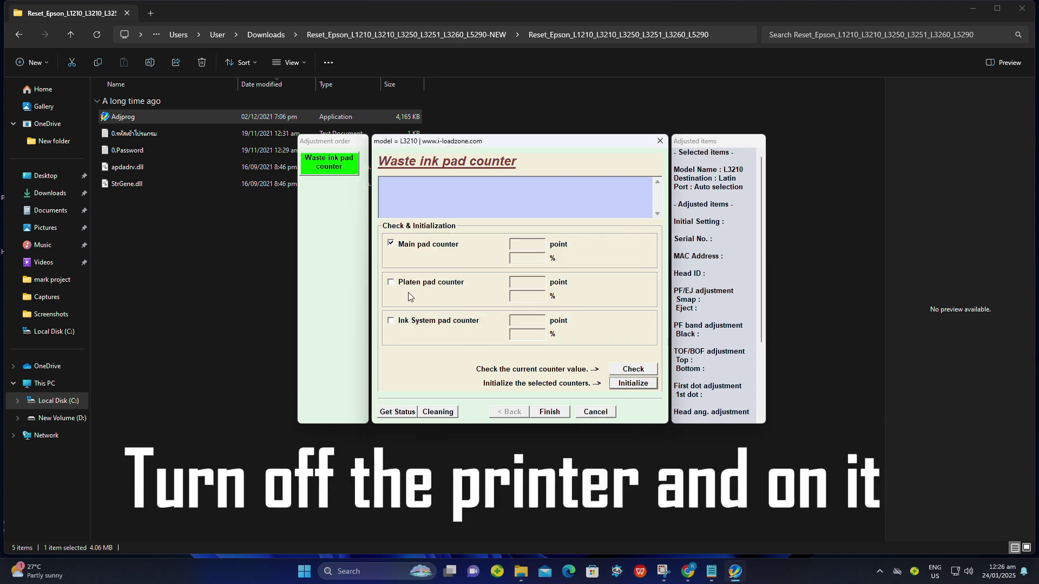
Initialize the Platen pad counter and Ink System pad counter together, with the Main pad counter deselected.
left_click(396, 286)
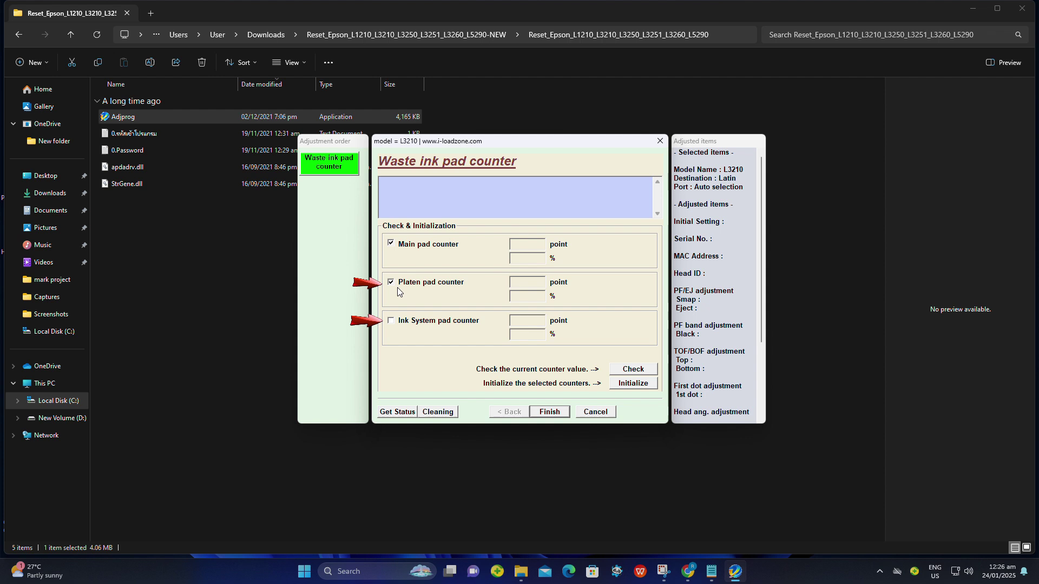
left_click(390, 244)
left_click(402, 323)
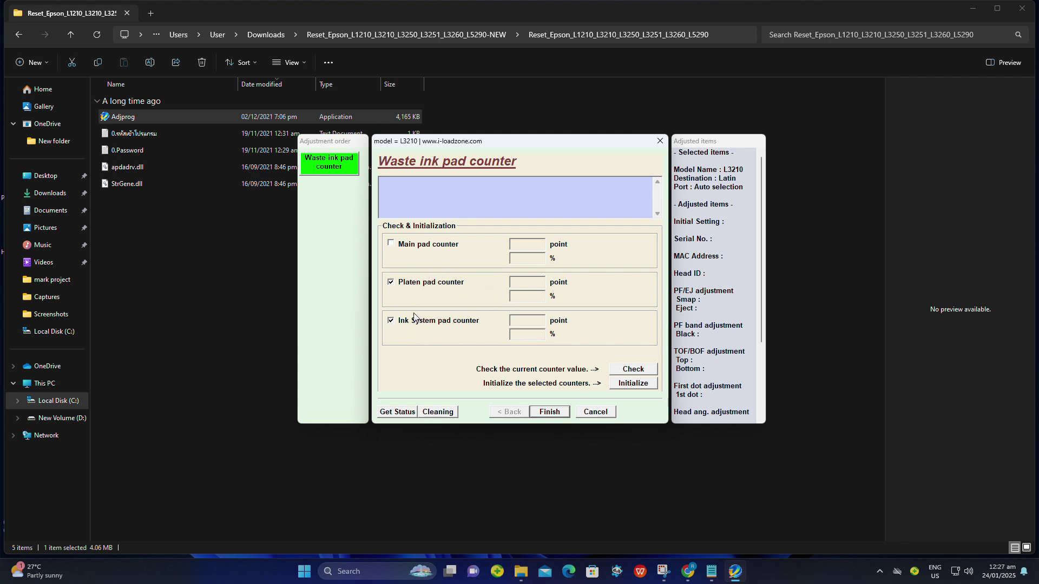
left_click(625, 385)
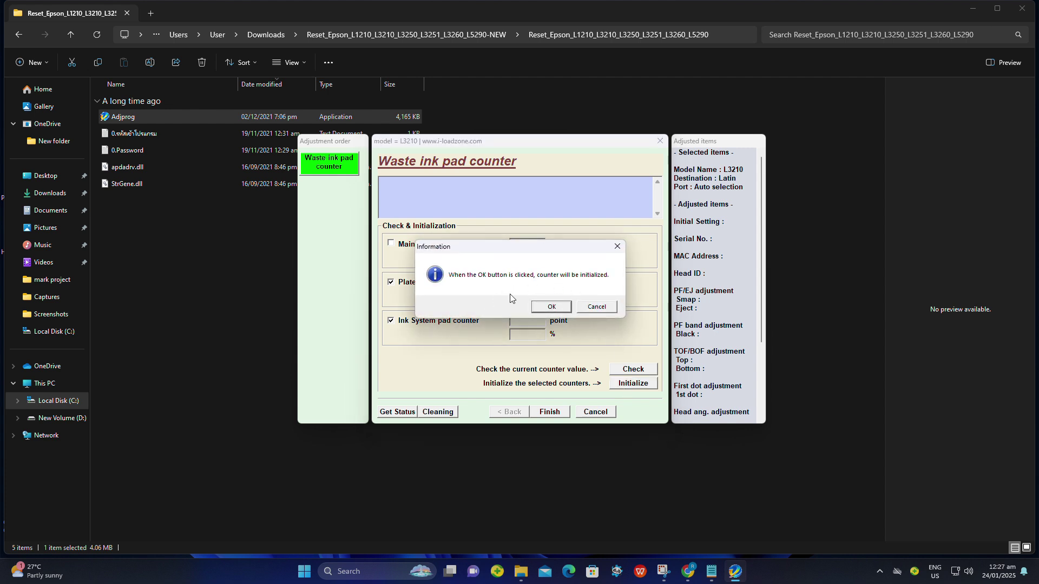
left_click(551, 307)
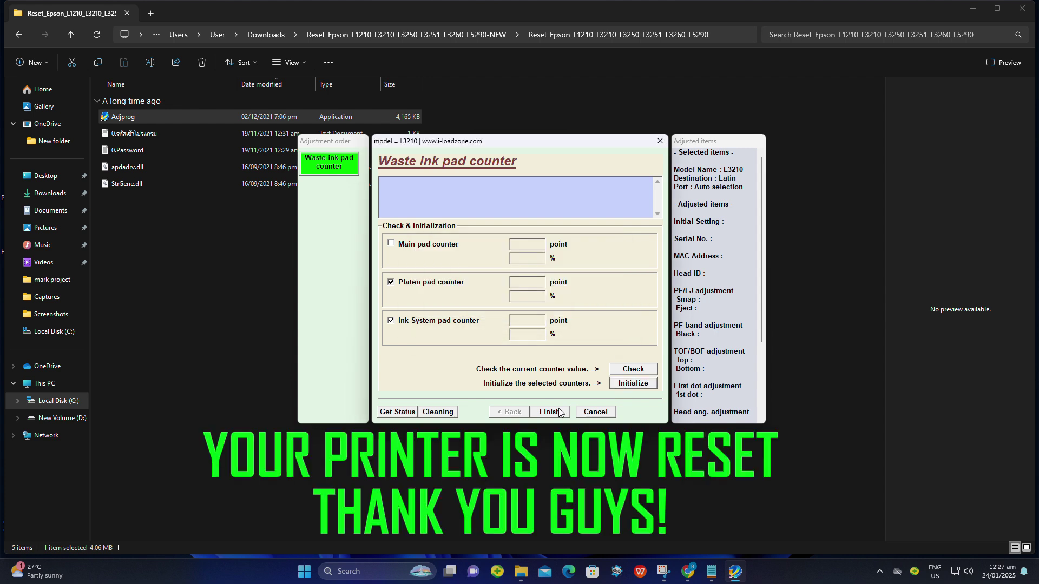
Finish the waste ink pad counter adjustment and close the EPSON Adjustment Program.
left_click(562, 413)
left_click(516, 413)
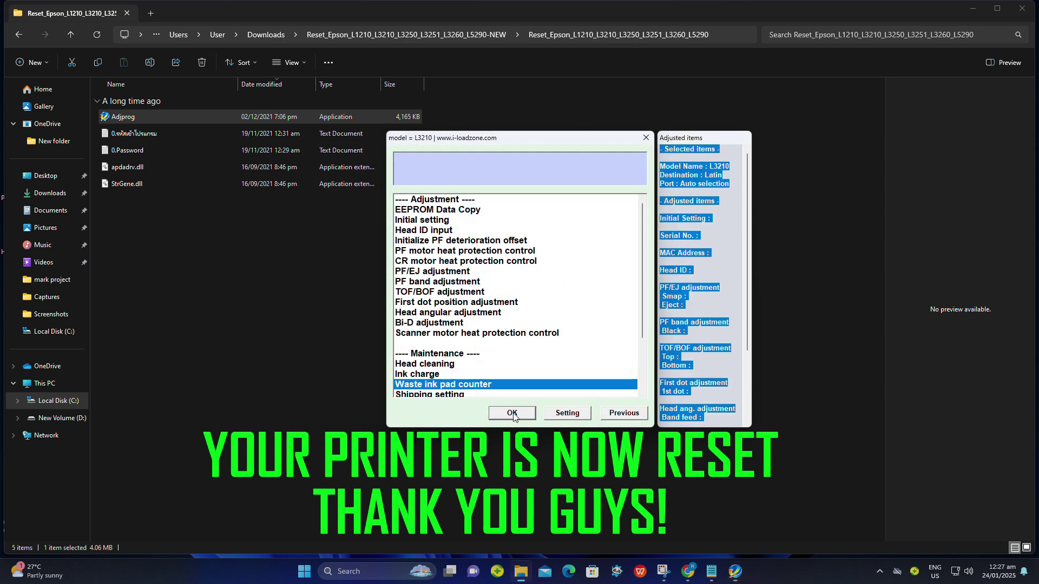
left_click(562, 414)
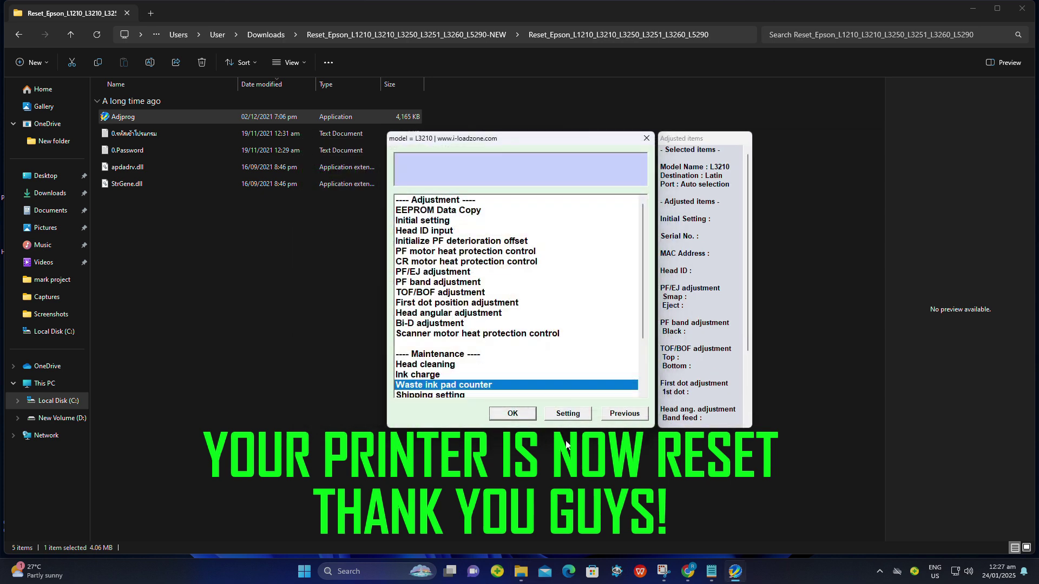
left_click(647, 138)
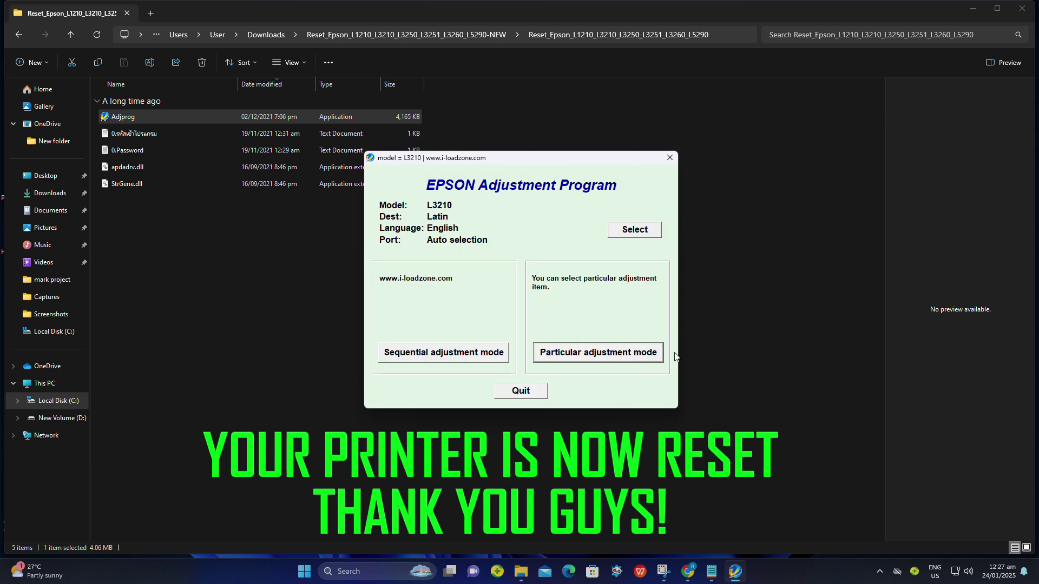
left_click(670, 162)
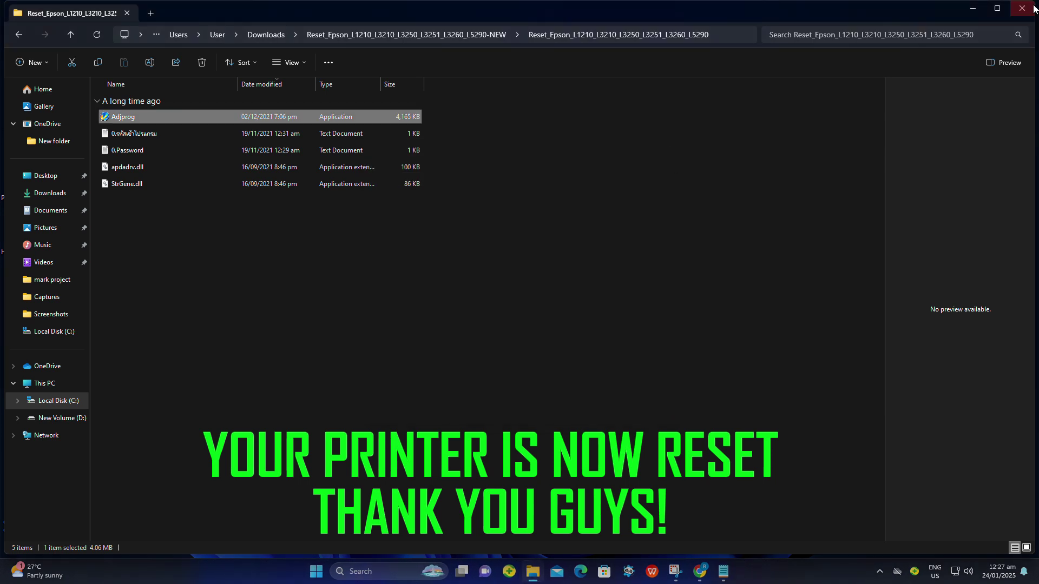